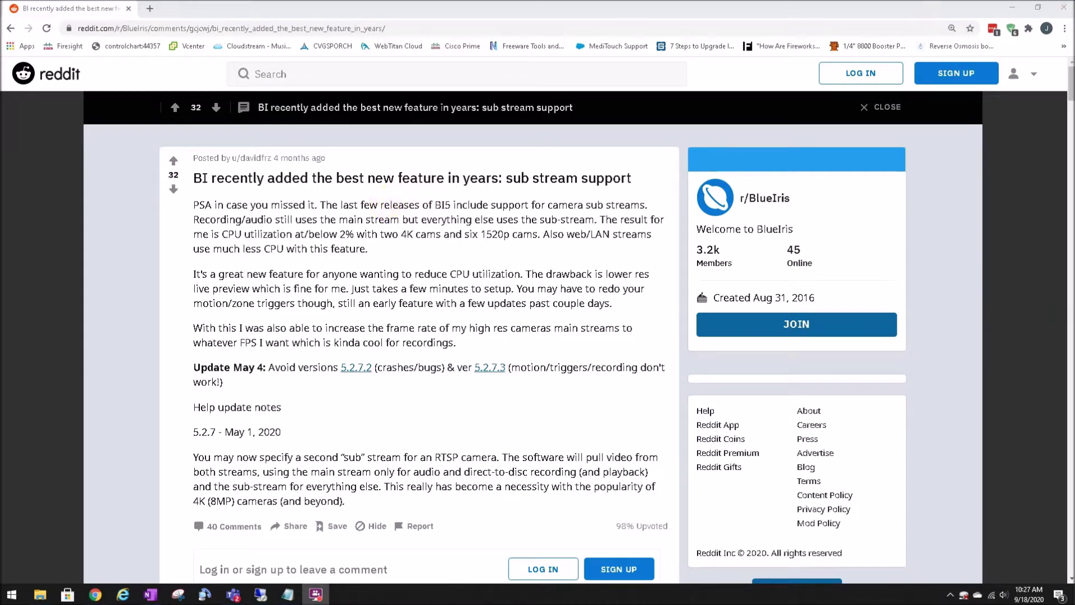
Step: Bring up the Server1 UI3 window with all eight live camera feeds, maximized
left_click(95, 594)
left_click_drag(714, 42, 448, 4)
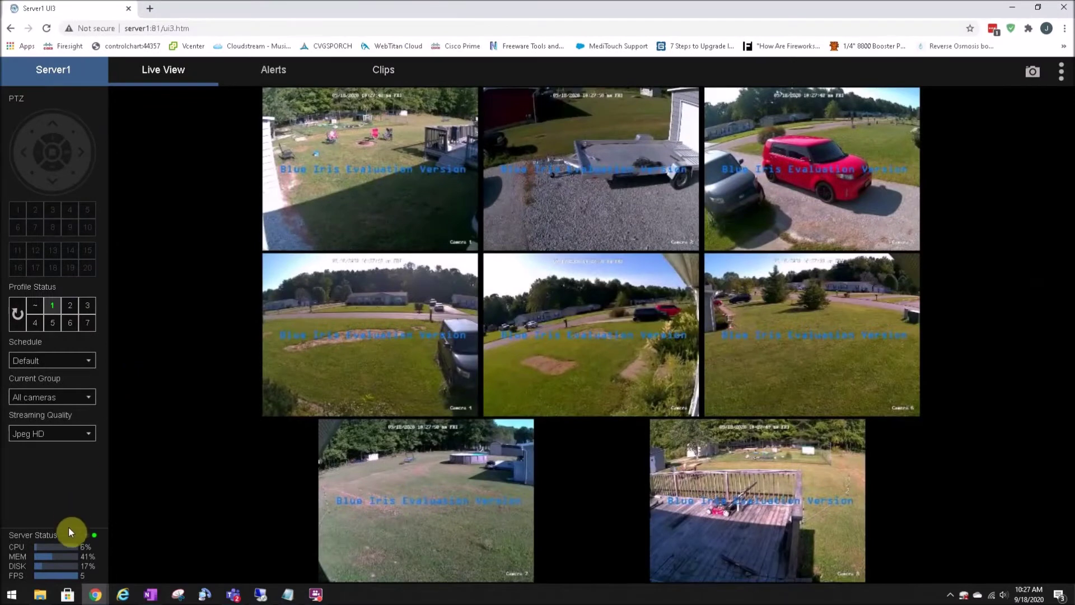
mouse_move(60, 549)
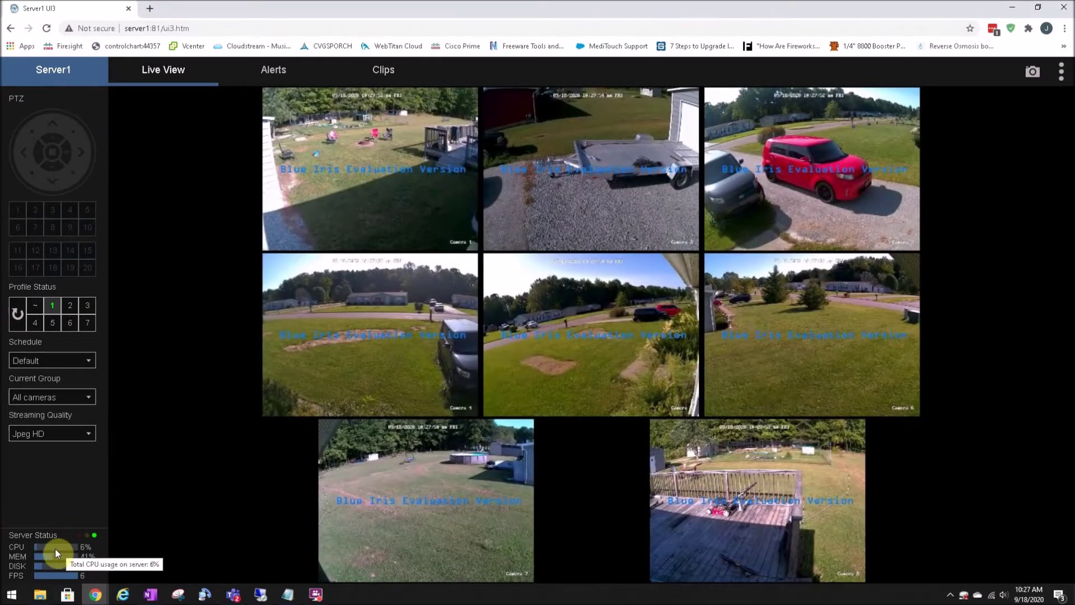
mouse_move(794, 437)
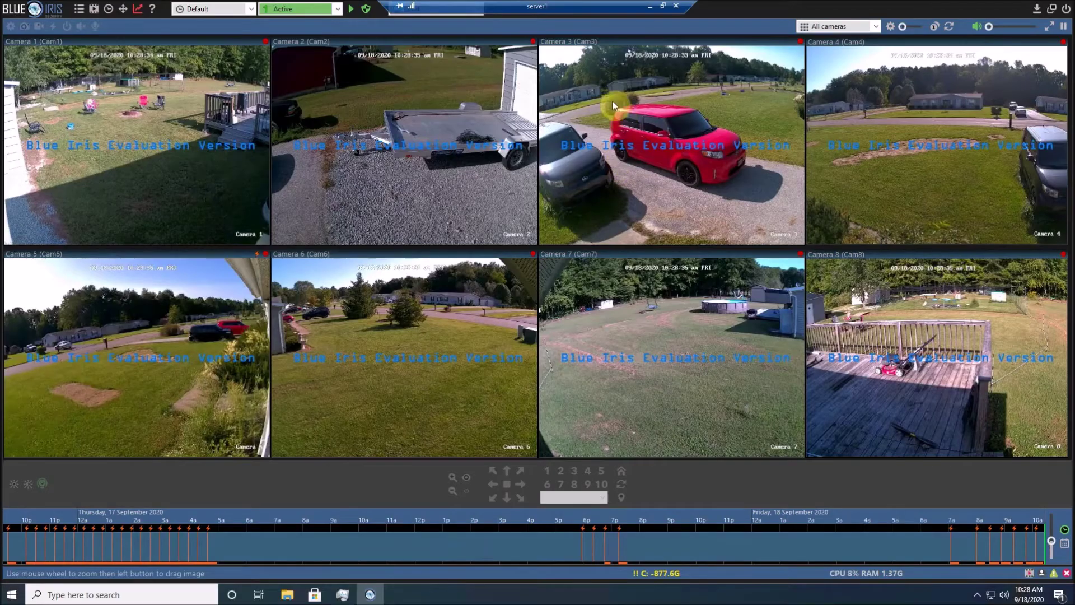
Step: Inspect Camera 3's network stream configuration and its sub stream path, then cancel without changes
right_click(612, 102)
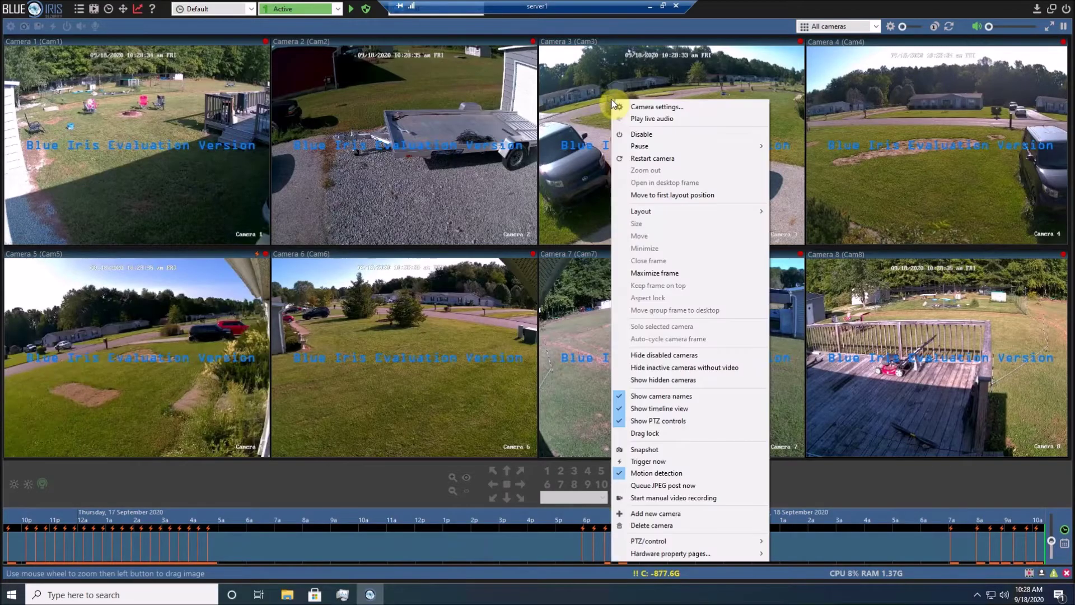
left_click(635, 107)
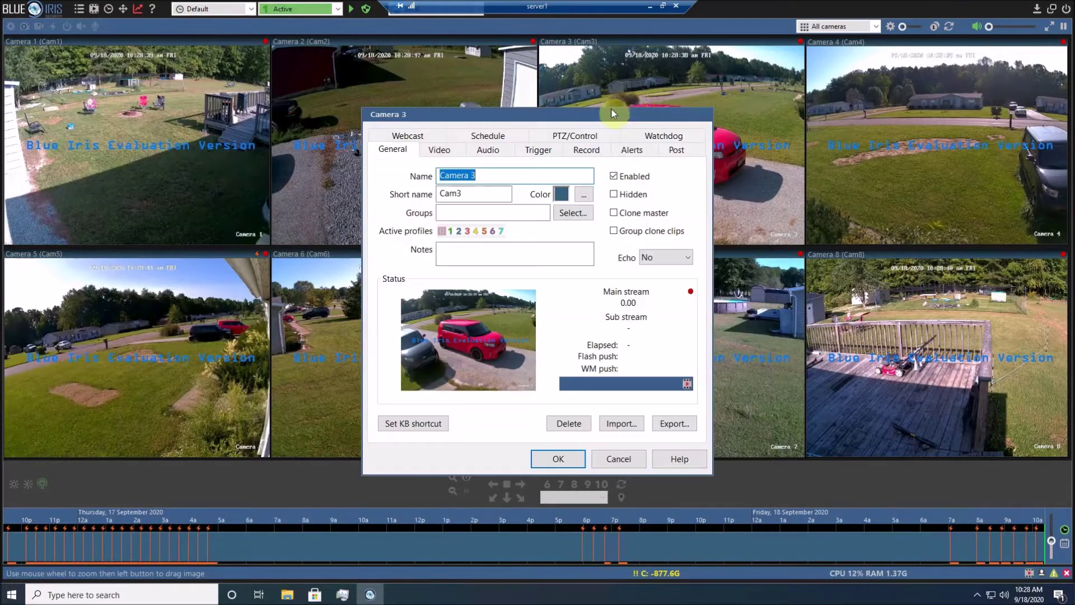
left_click(442, 151)
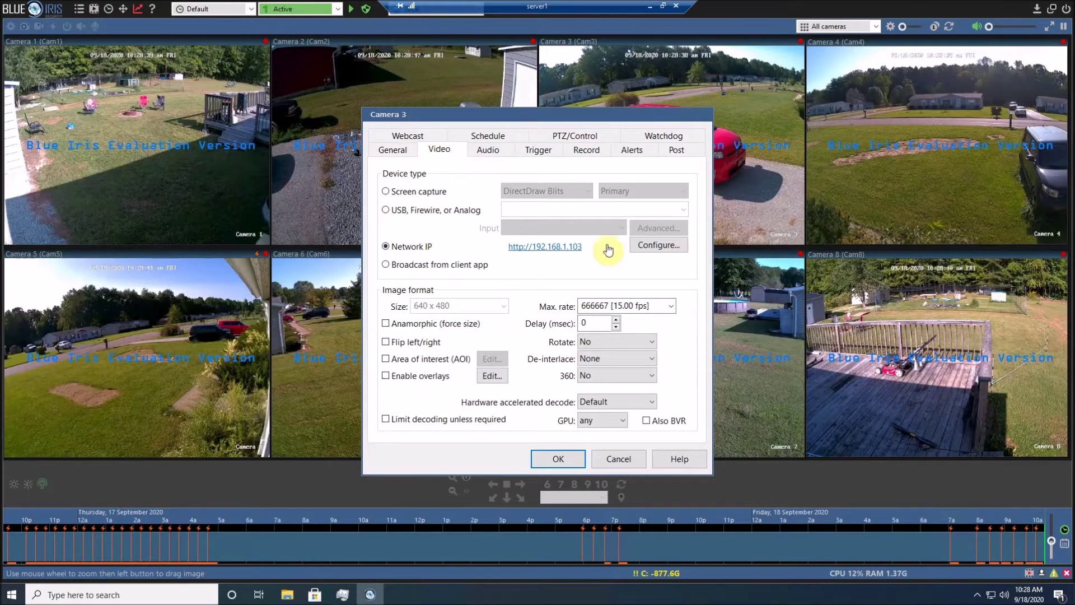
left_click(644, 247)
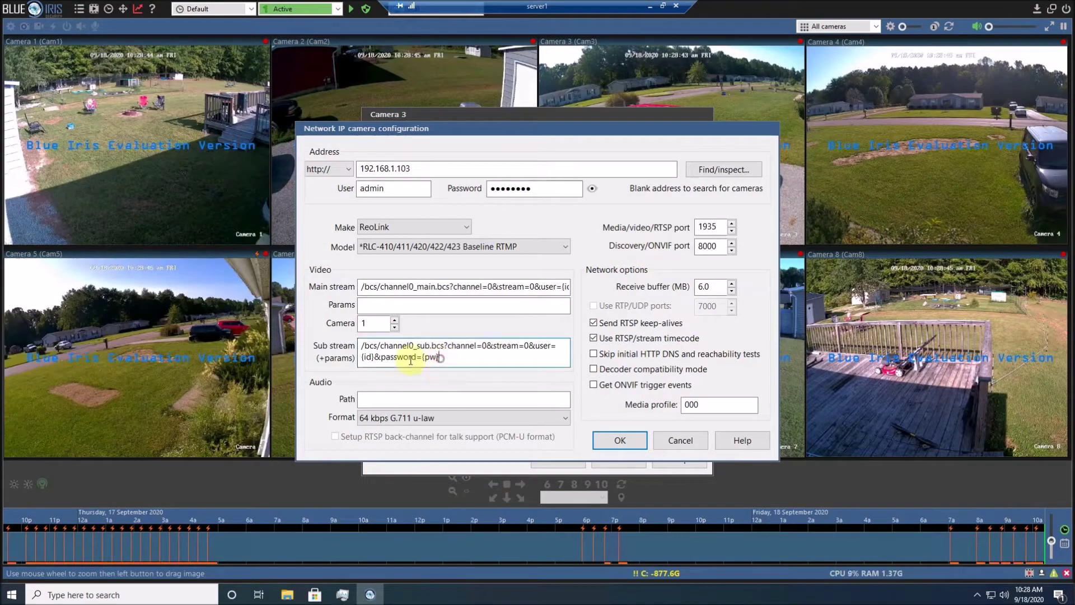
left_click_drag(440, 357, 340, 345)
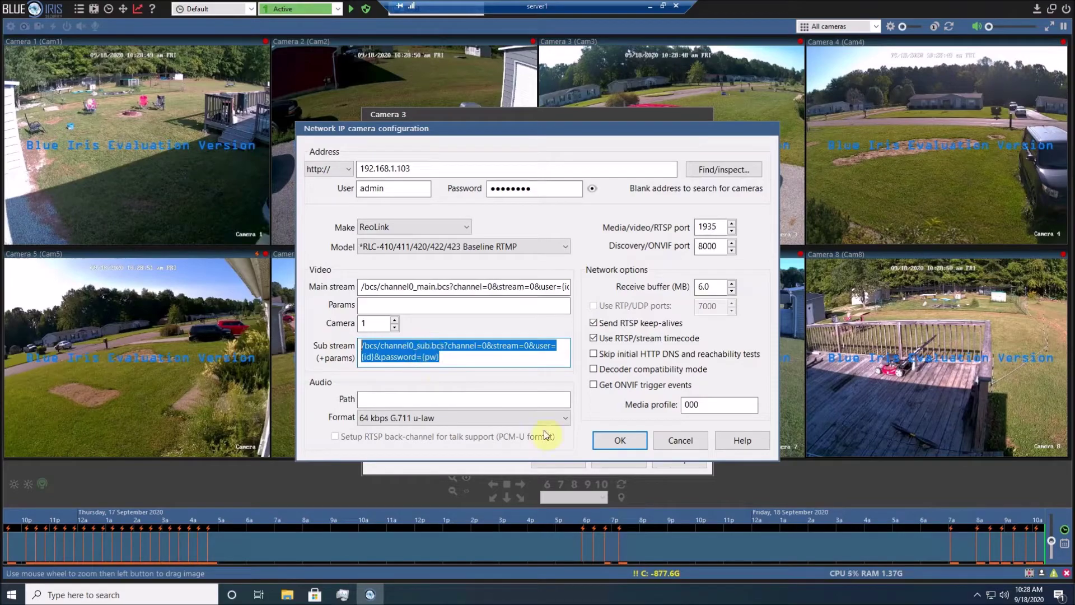
left_click(660, 441)
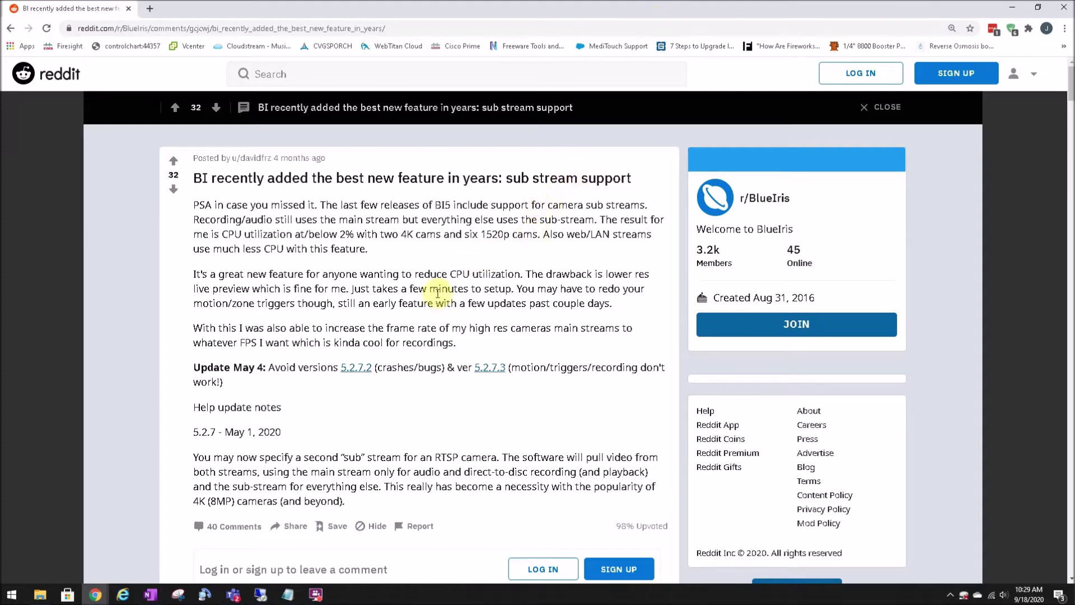
Step: Read the comment about recording only the sub stream, then open the commenter's 'here are my settings' imgur link
scroll(443, 288, "down", 10)
scroll(426, 302, "down", 10)
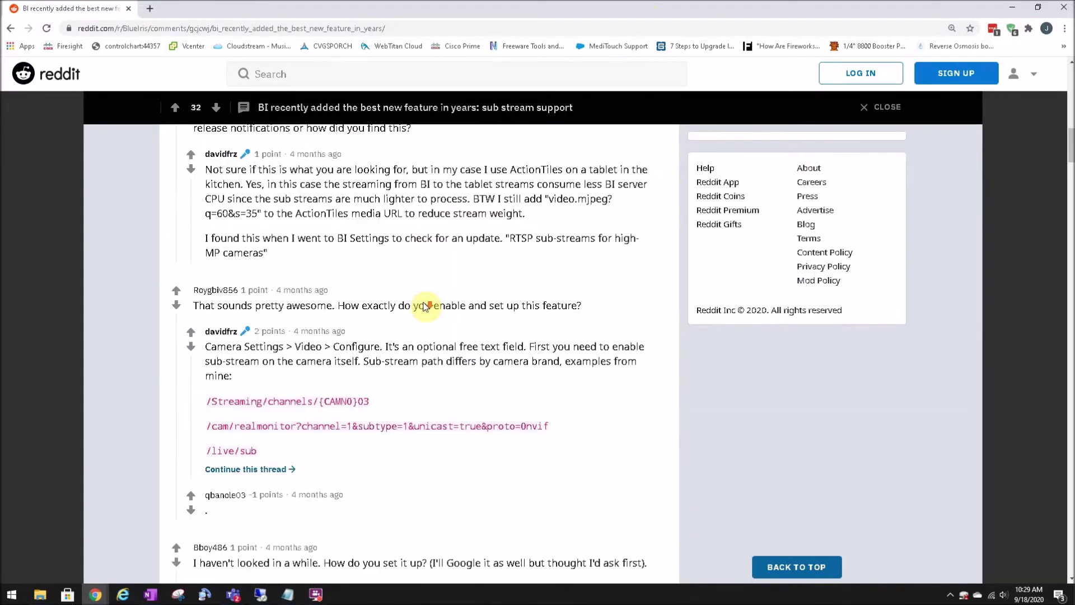
scroll(427, 305, "down", 8)
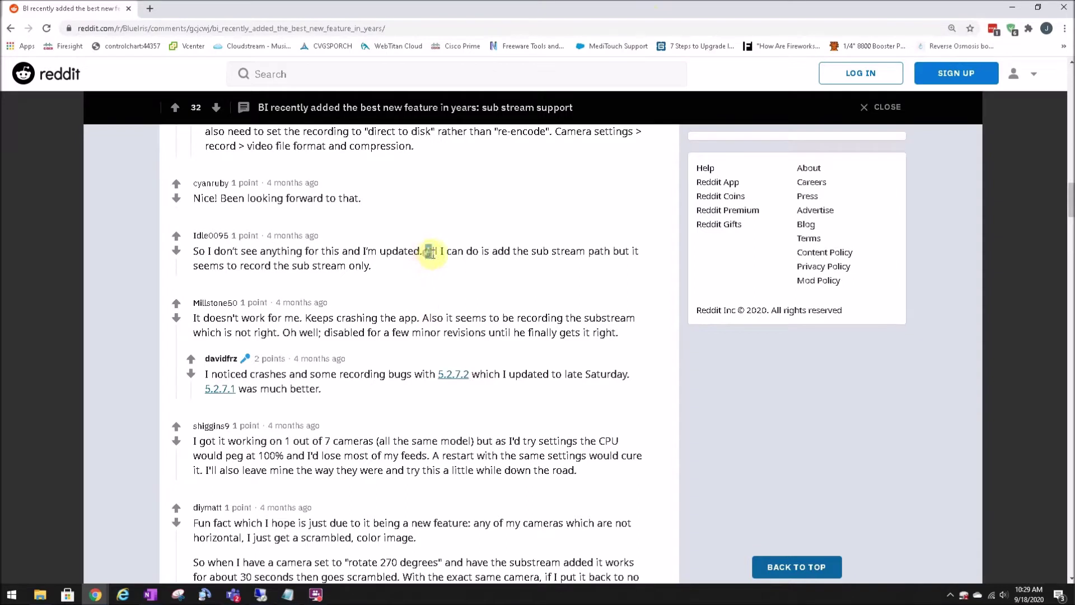
left_click_drag(426, 252, 445, 265)
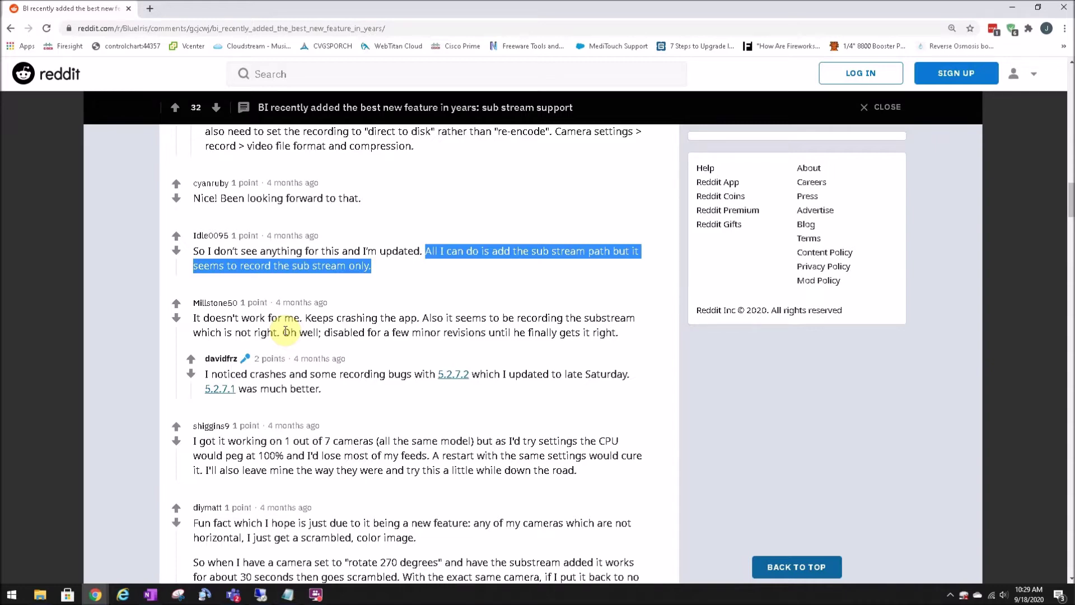
left_click(437, 394)
scroll(437, 394, "up", 2)
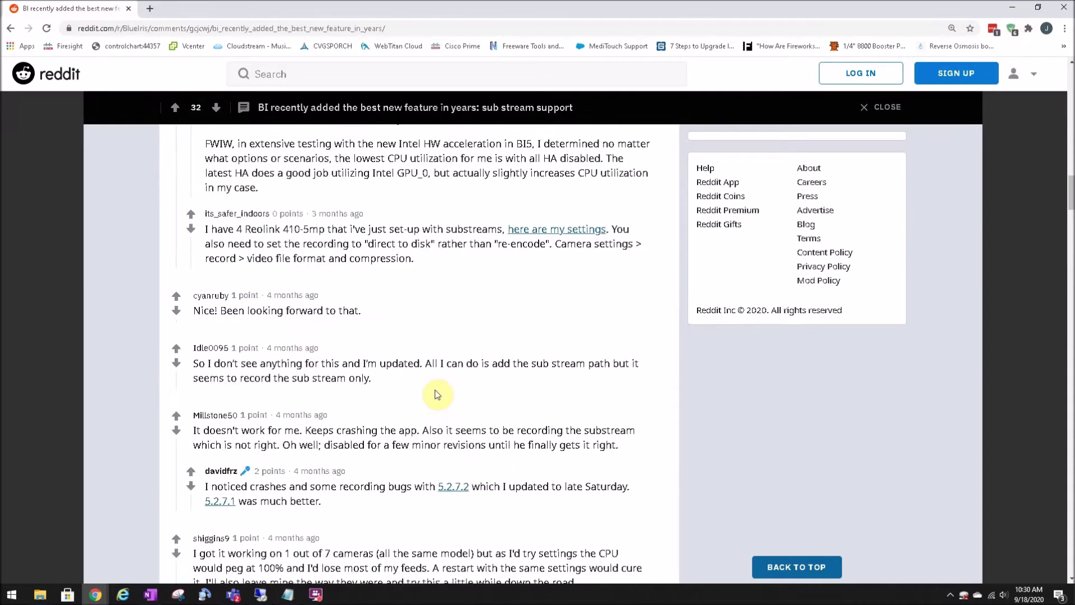
scroll(437, 394, "up", 1)
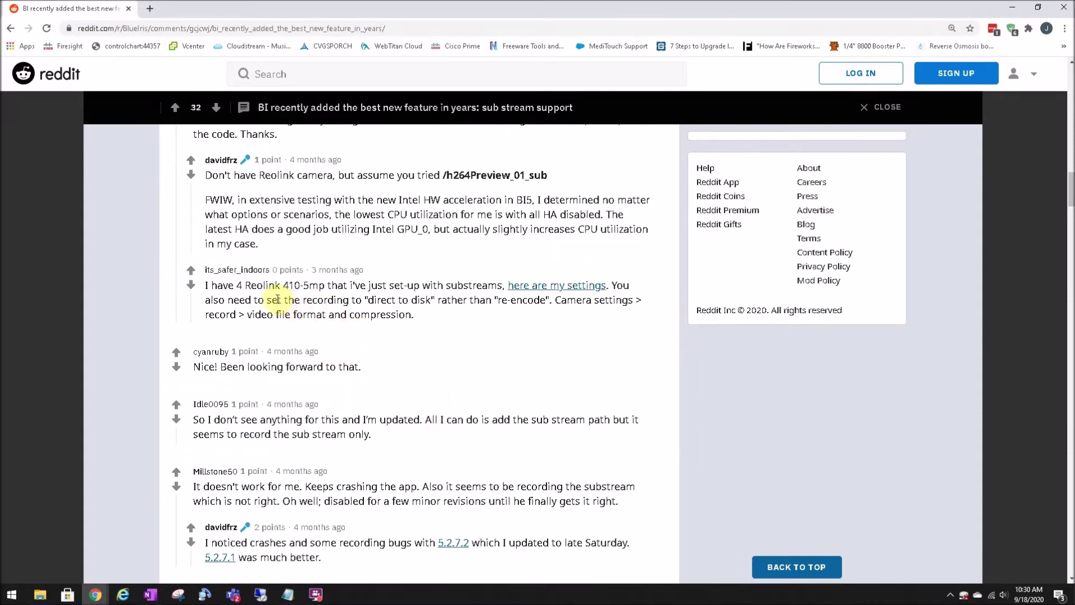
left_click(542, 287)
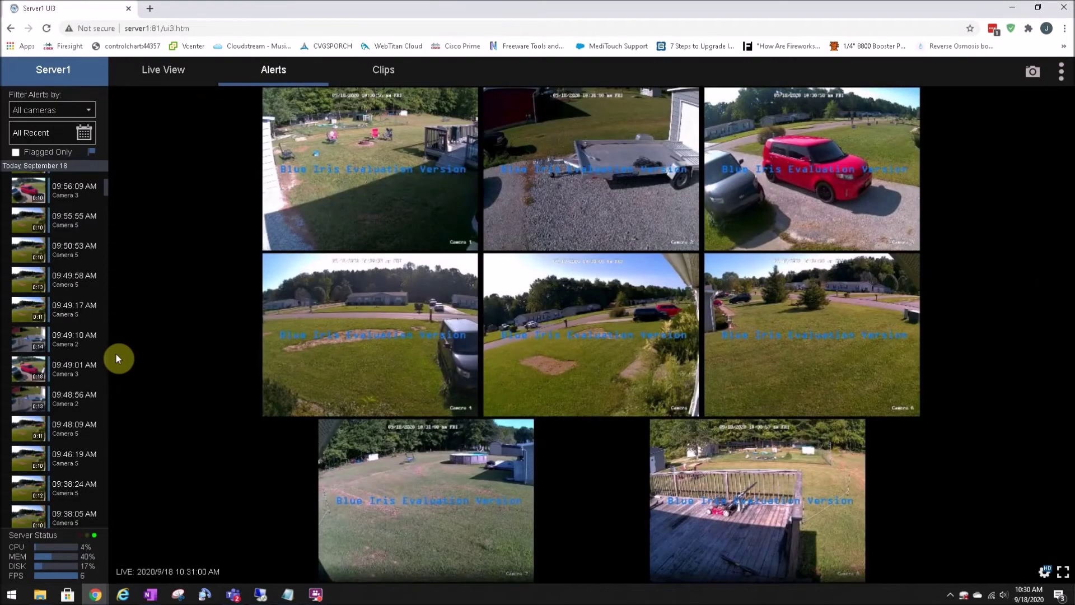
Step: Play the 09:49:01 AM Camera 3 alert clip from the start and zoom in and out on it
mouse_move(68, 373)
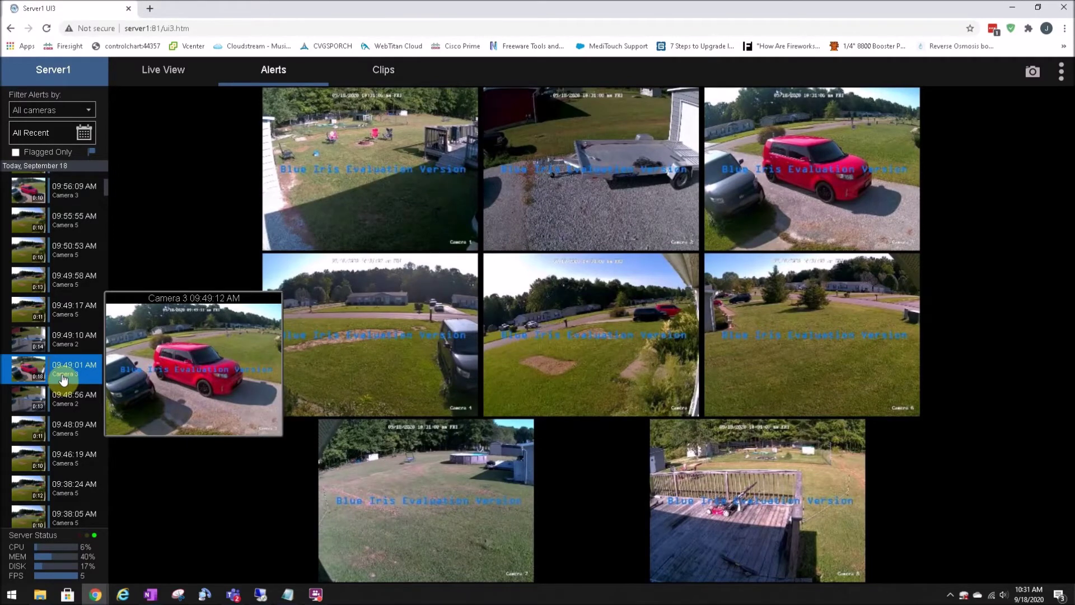
left_click(63, 380)
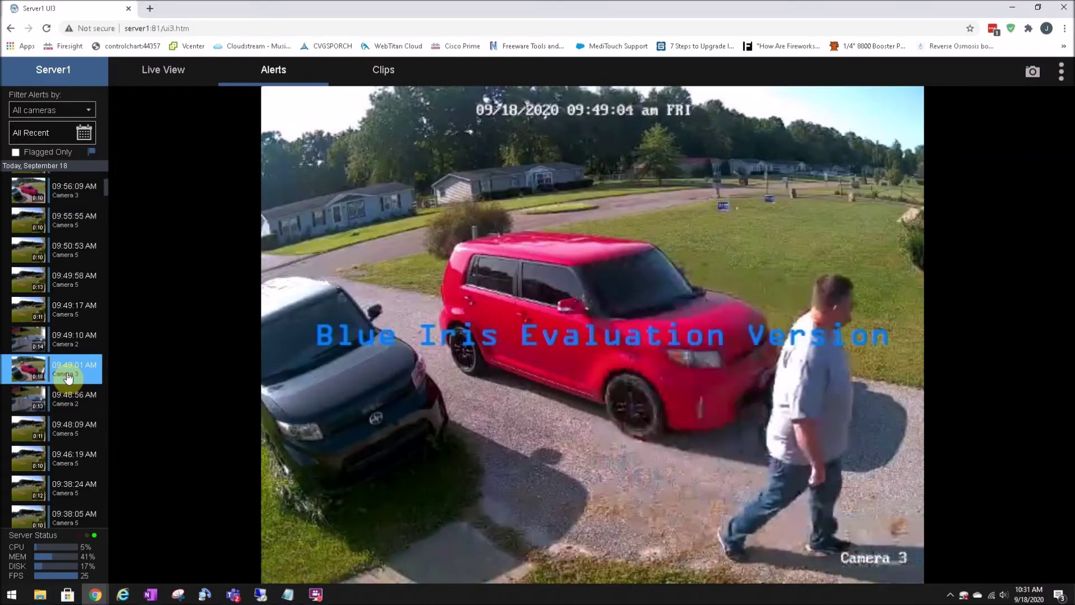
left_click(68, 379)
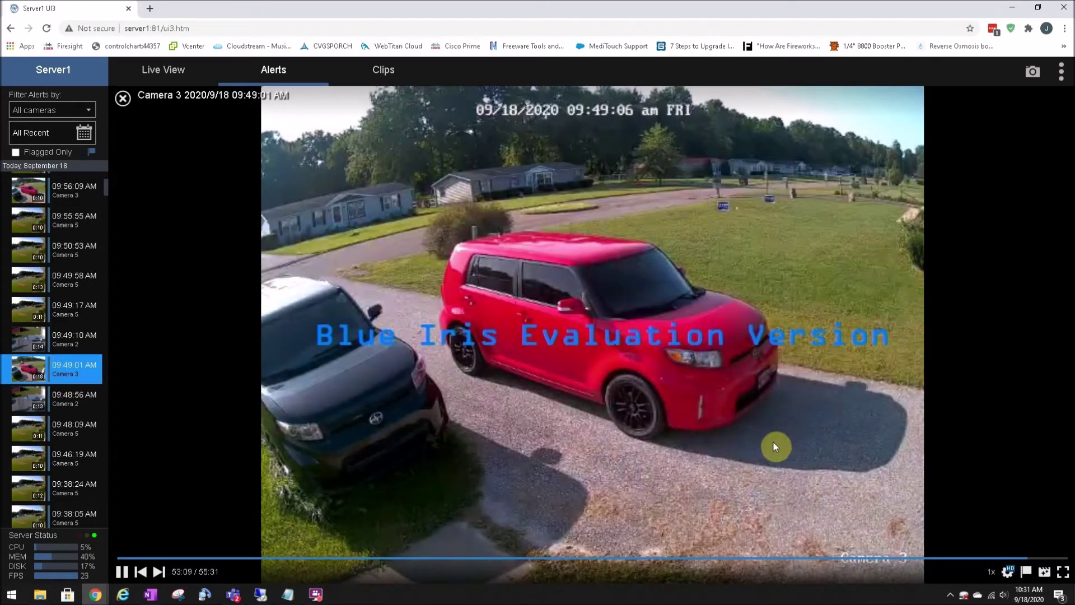
left_click(104, 374)
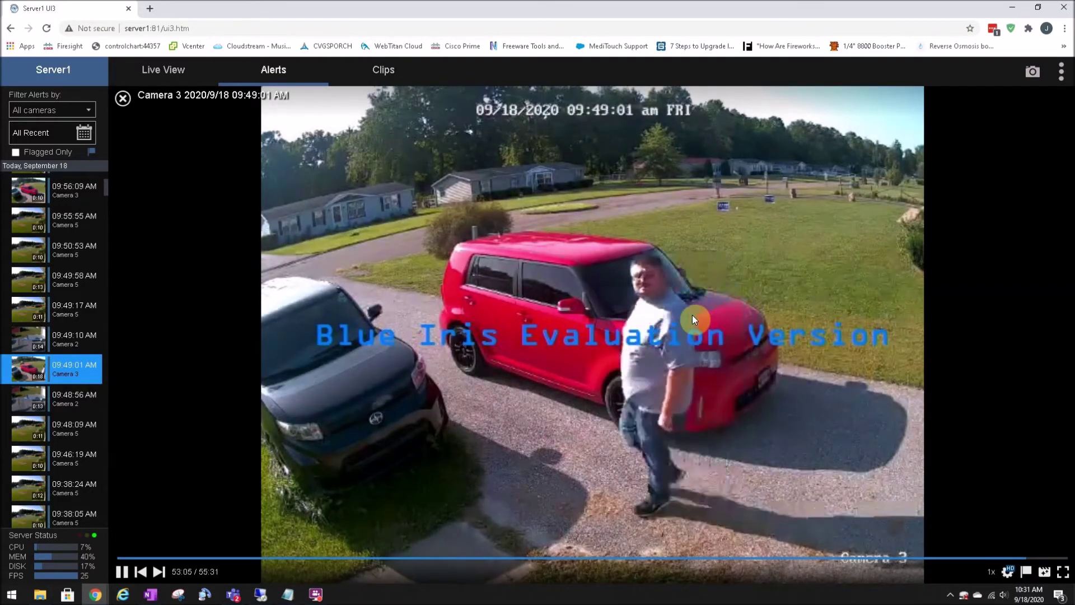
scroll(692, 314, "up", 3)
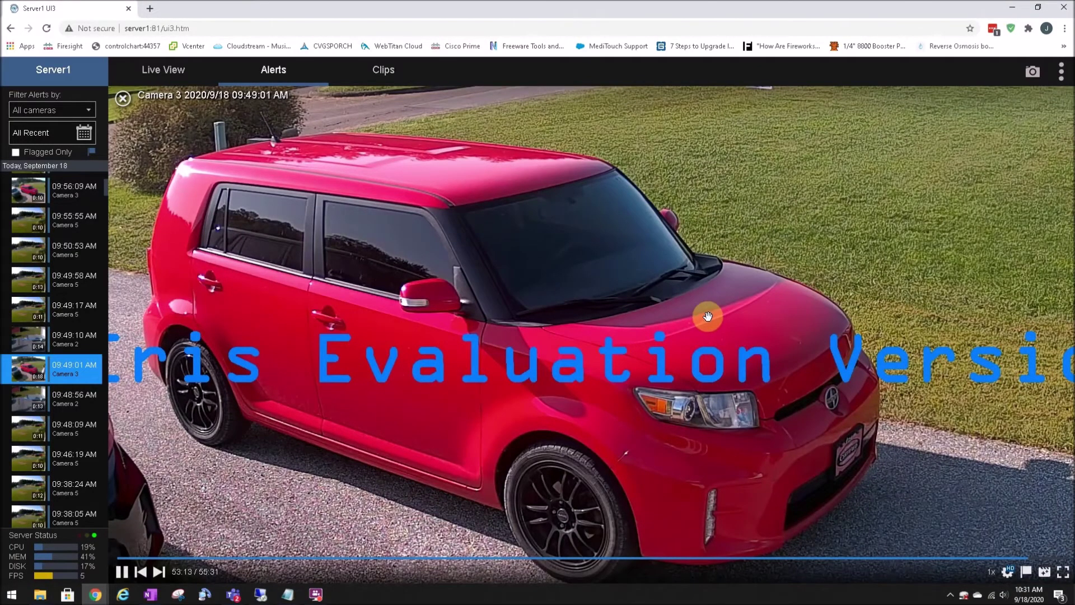
scroll(708, 318, "down", 3)
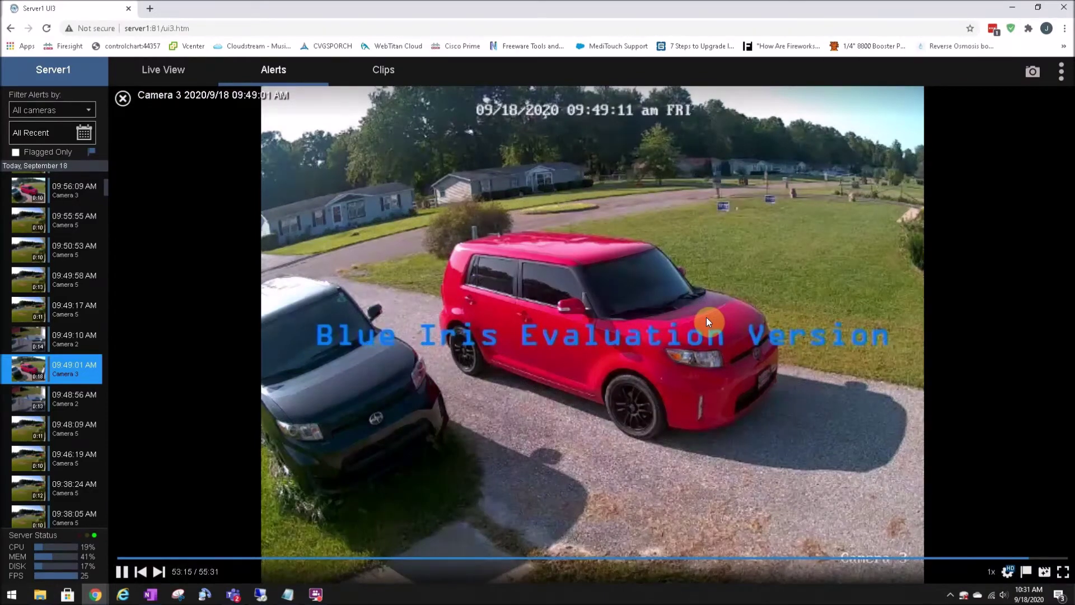
left_click(84, 378)
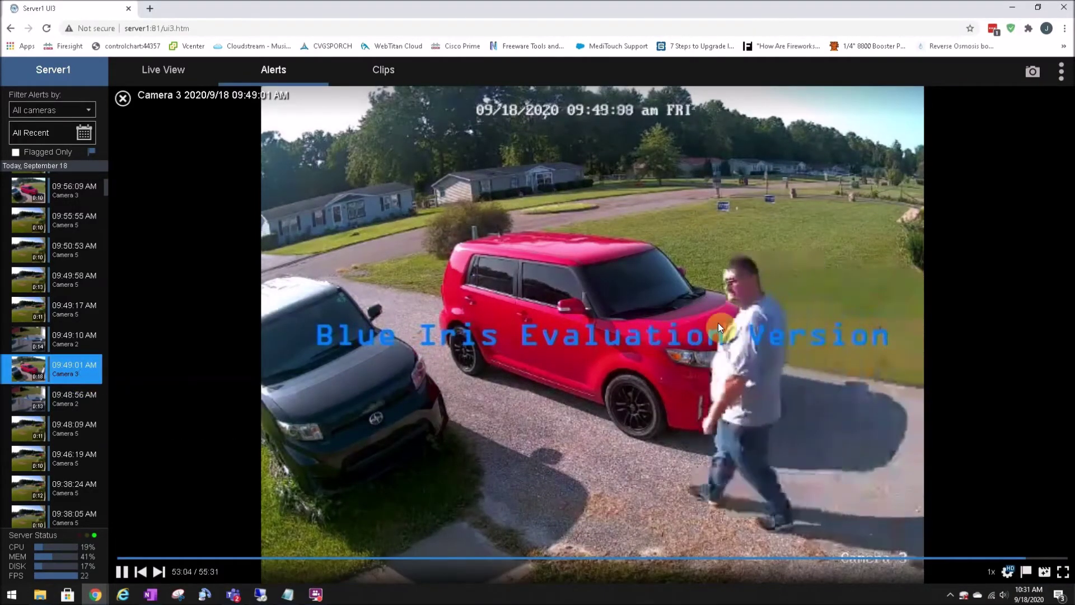
scroll(718, 322, "up", 3)
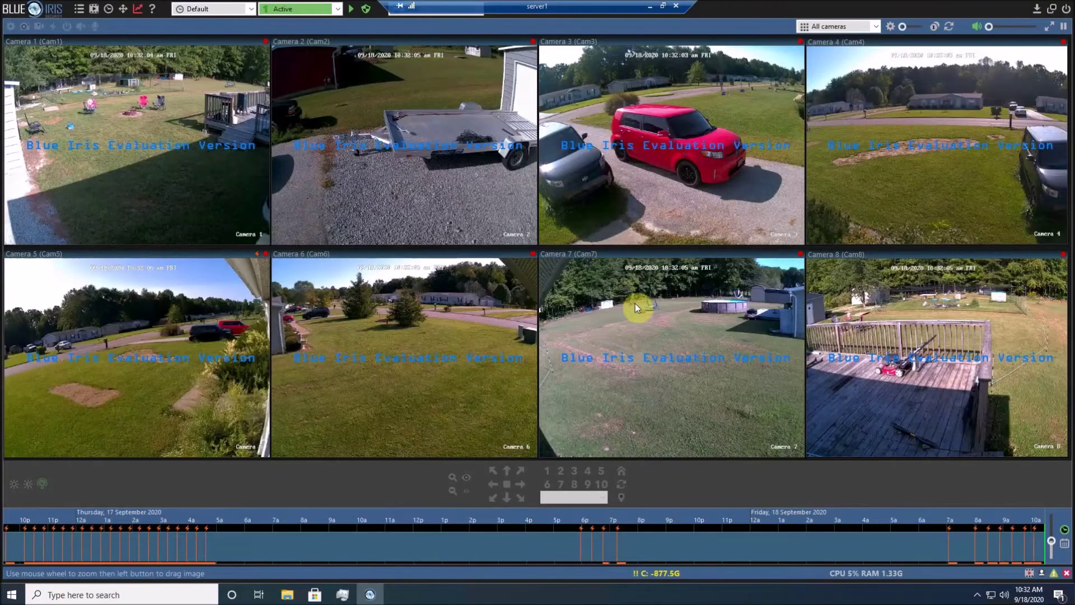
Step: Open Camera 3's network camera configuration and run the camera inspection to probe its stream addresses
left_click(623, 136)
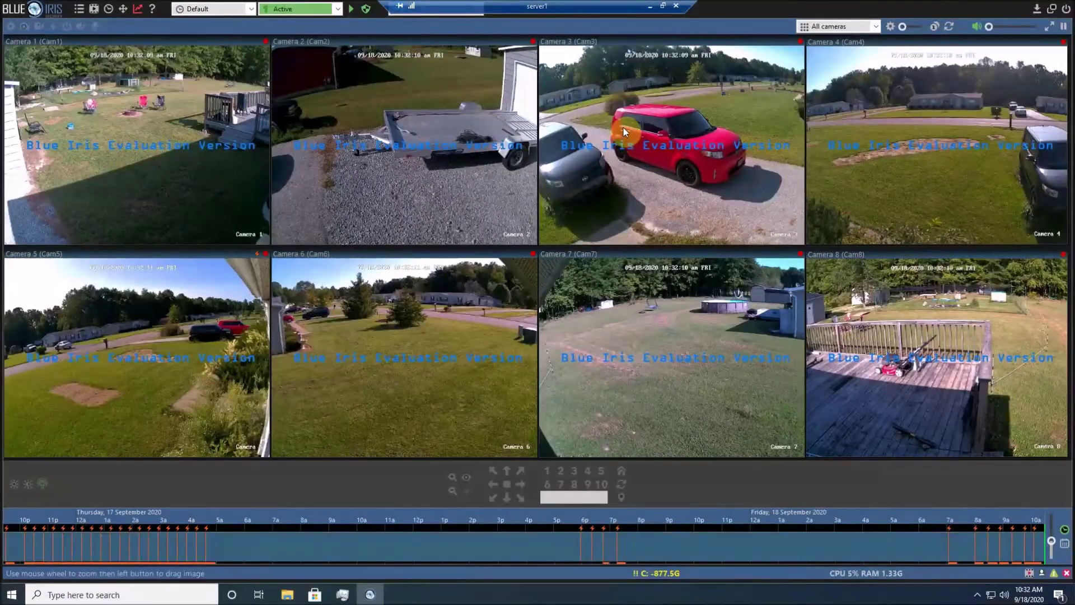
right_click(623, 125)
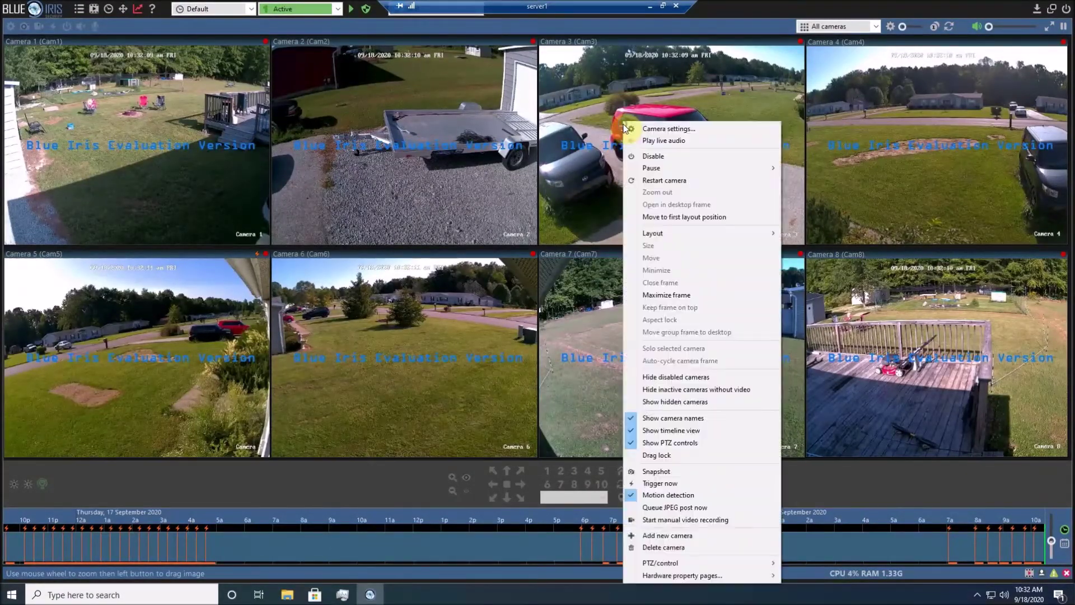
left_click(649, 131)
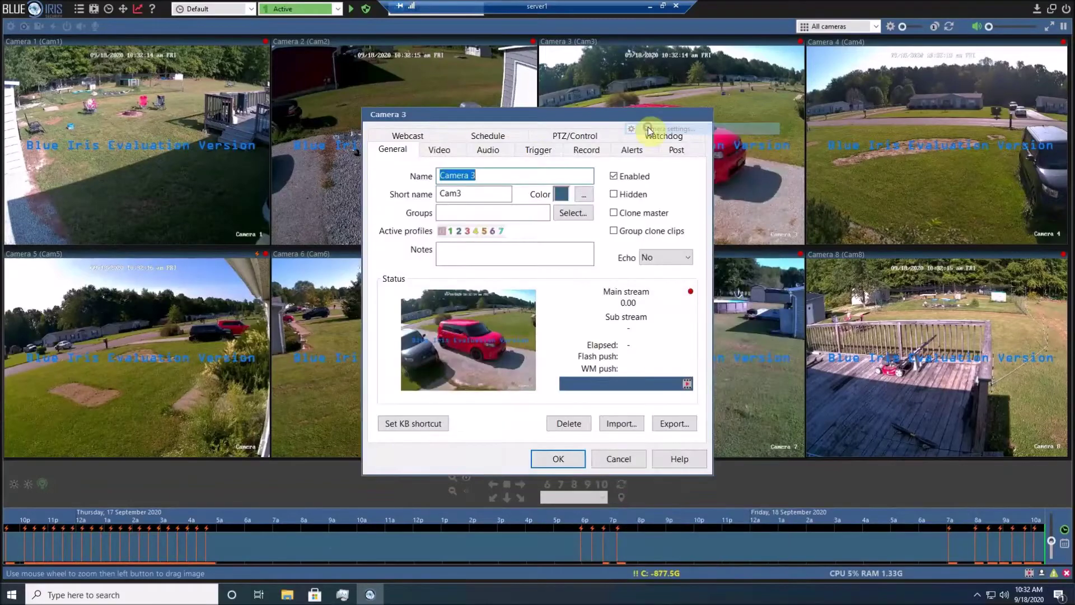
left_click(439, 149)
left_click(643, 246)
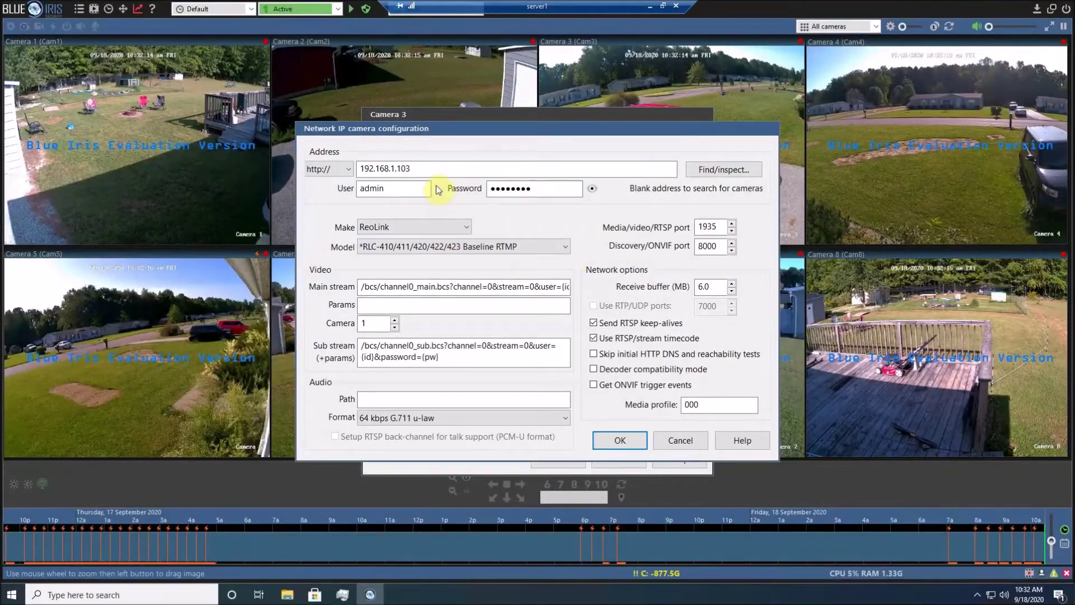
double_click(373, 188)
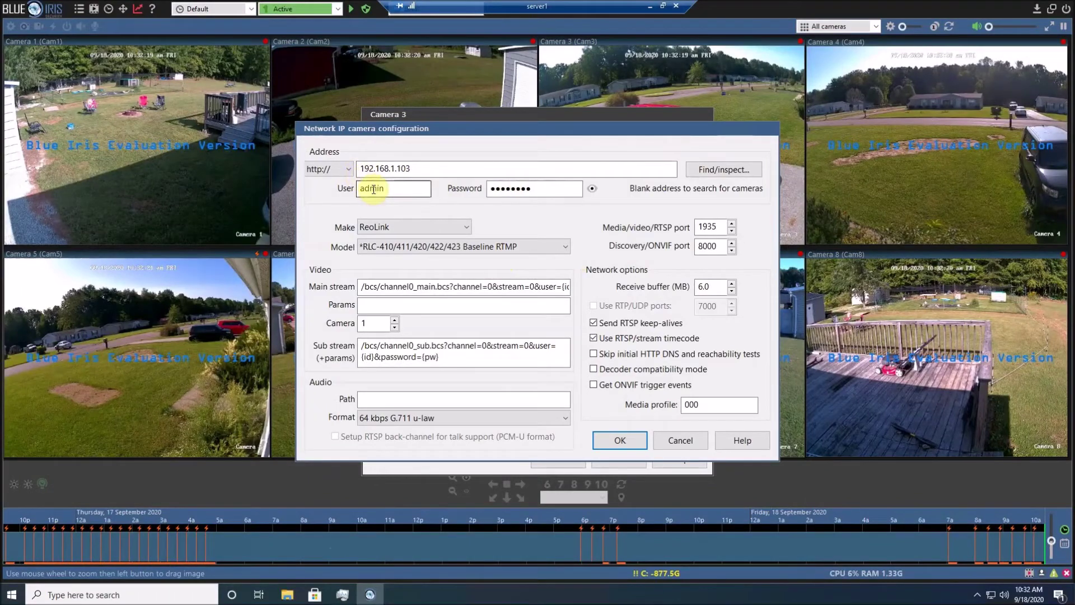
key("Tab")
left_click(410, 189)
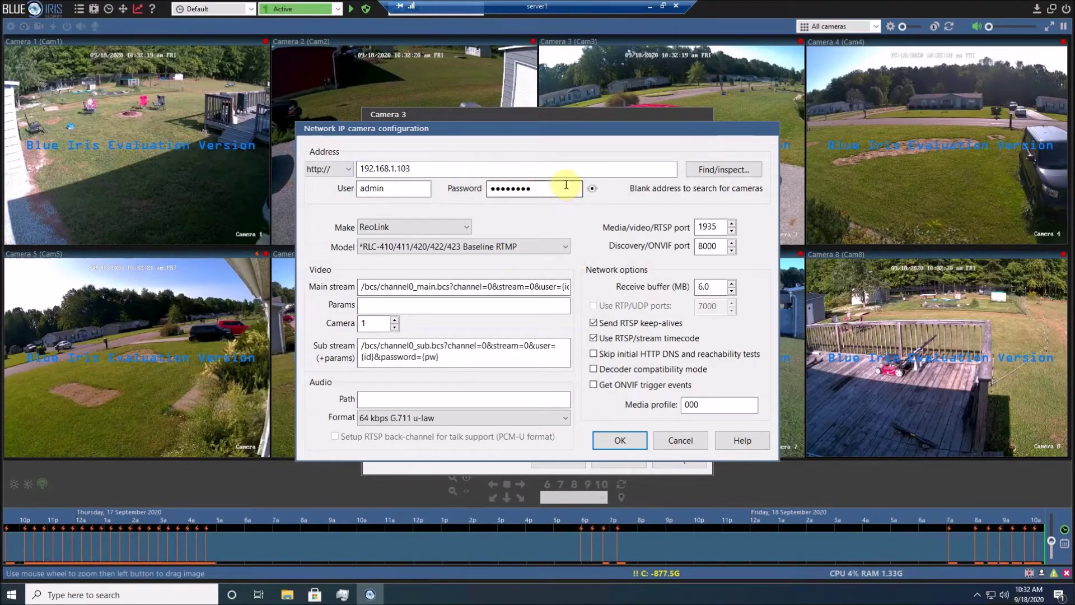
left_click(718, 172)
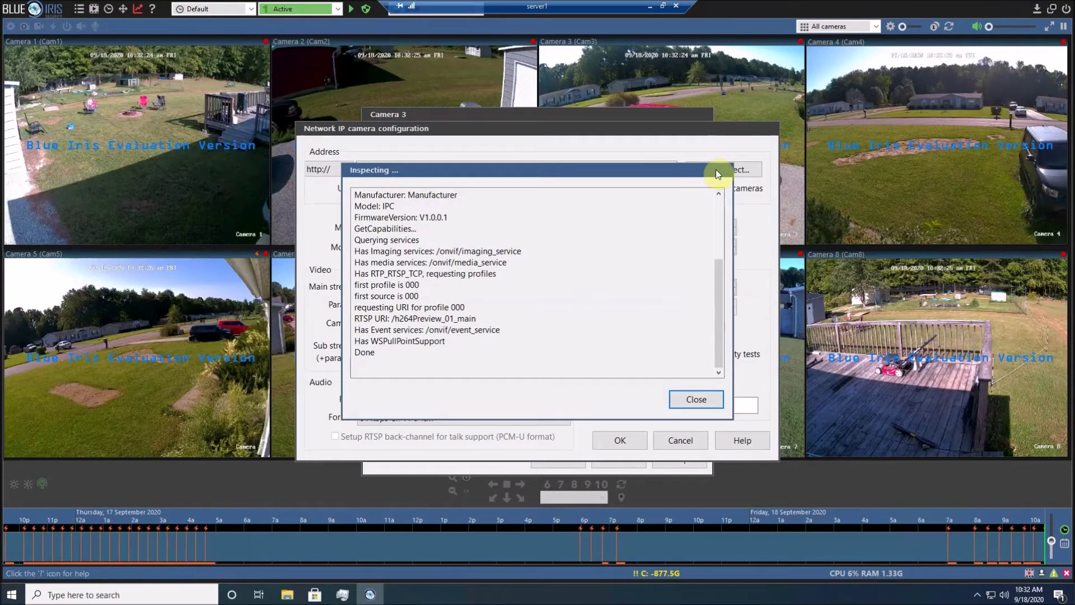
left_click(697, 399)
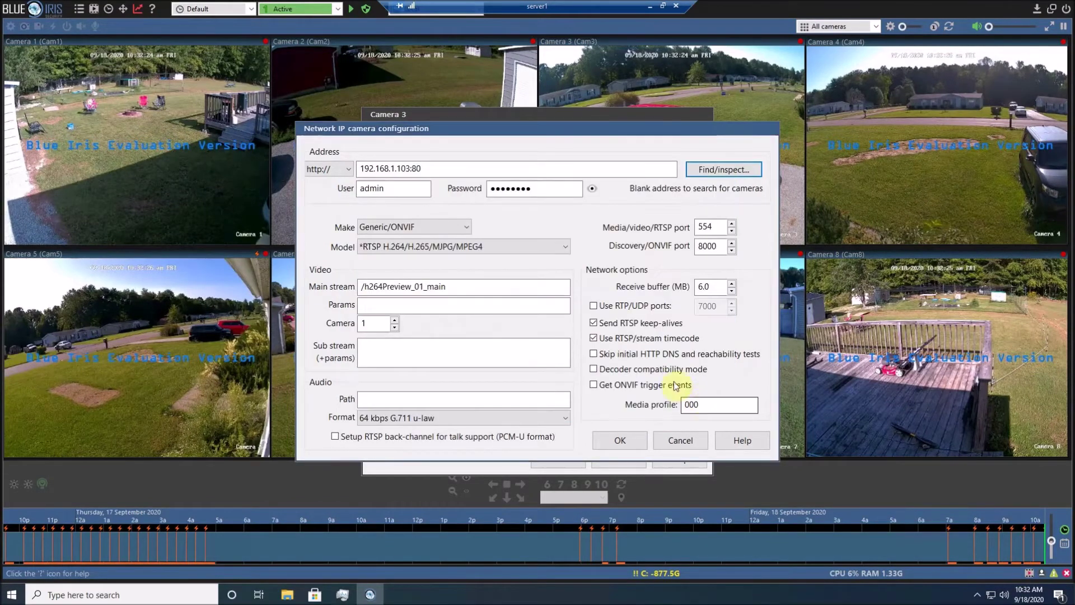
Step: Set the sub stream to /h264Preview_01_sub based on the main stream path, and save Camera 3
left_click(454, 286)
left_click_drag(454, 286, 361, 289)
key("ctrl+c")
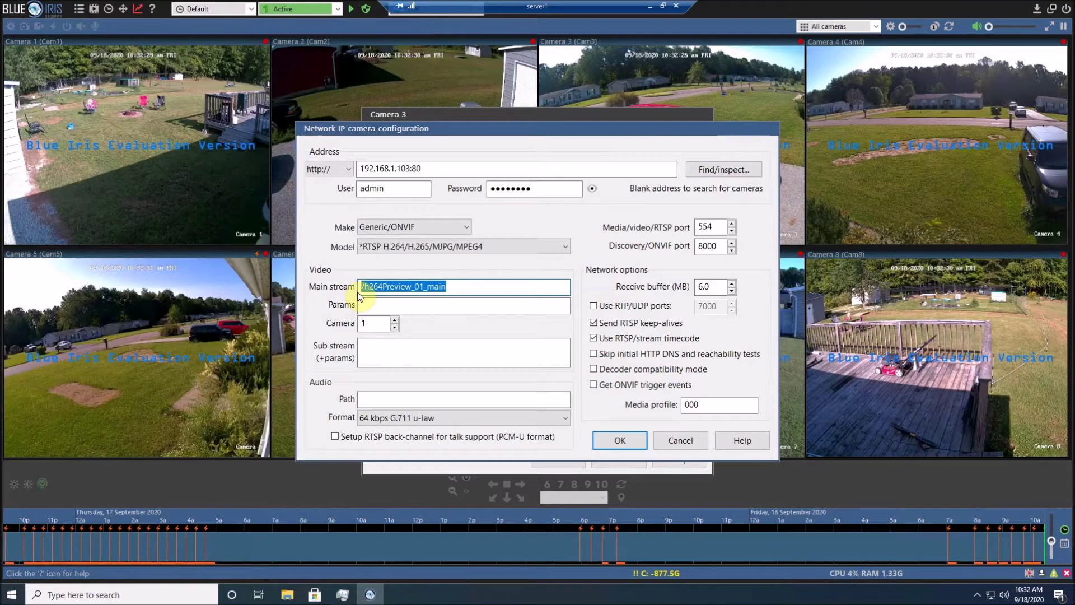
left_click(379, 349)
key("ctrl+v")
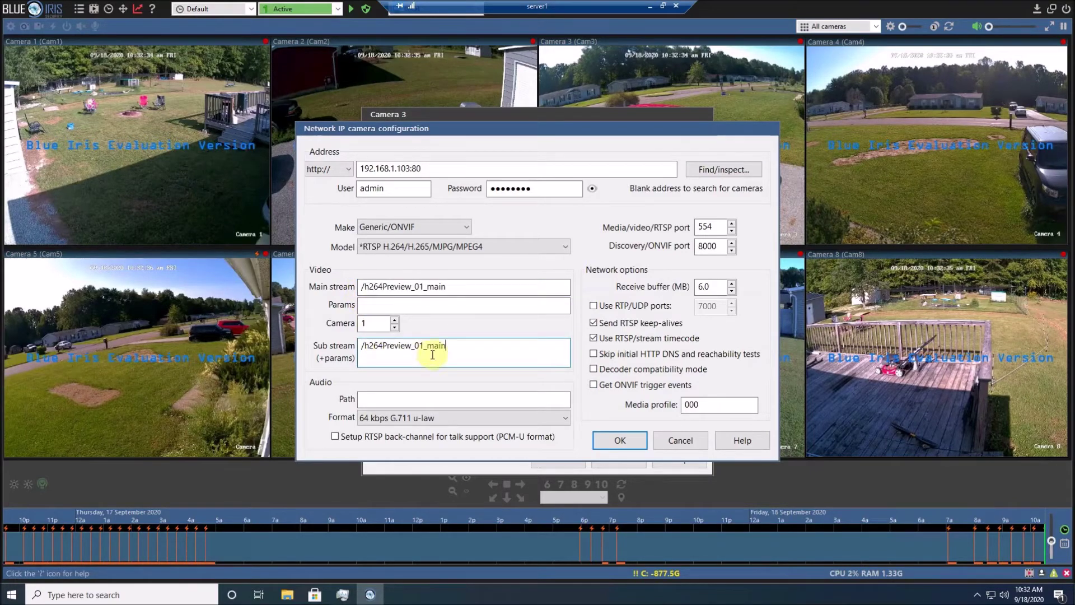
left_click_drag(446, 348, 429, 348)
key("BackSpace")
type("sub")
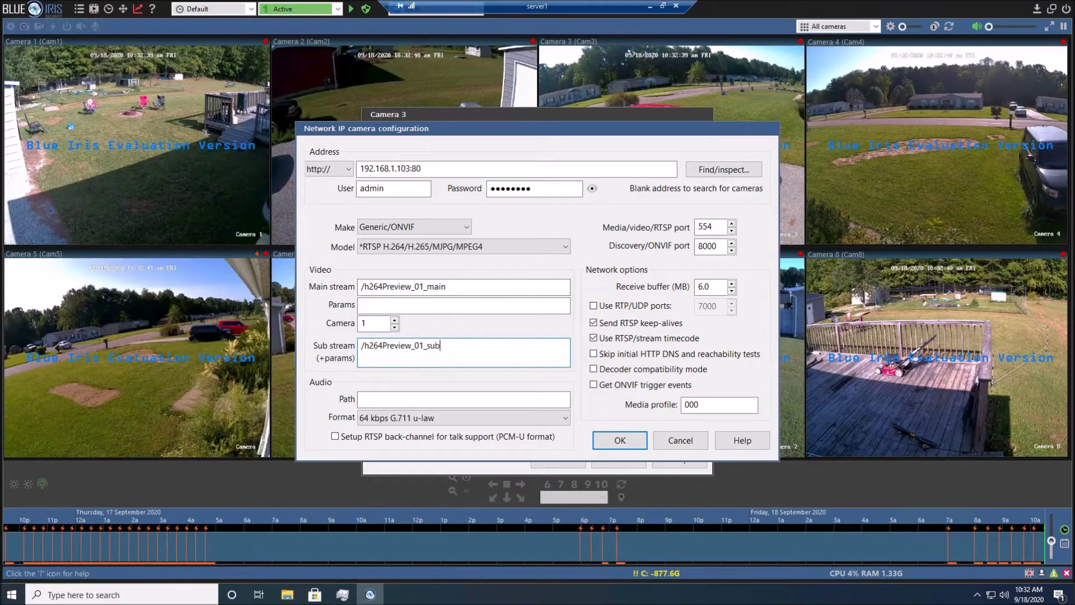
left_click(620, 441)
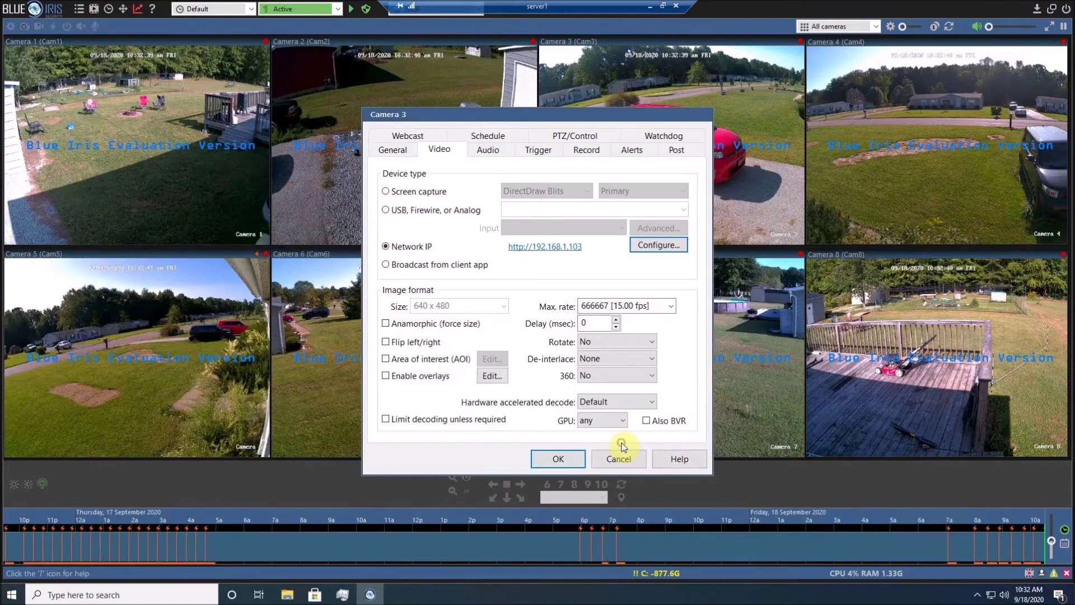
left_click(575, 455)
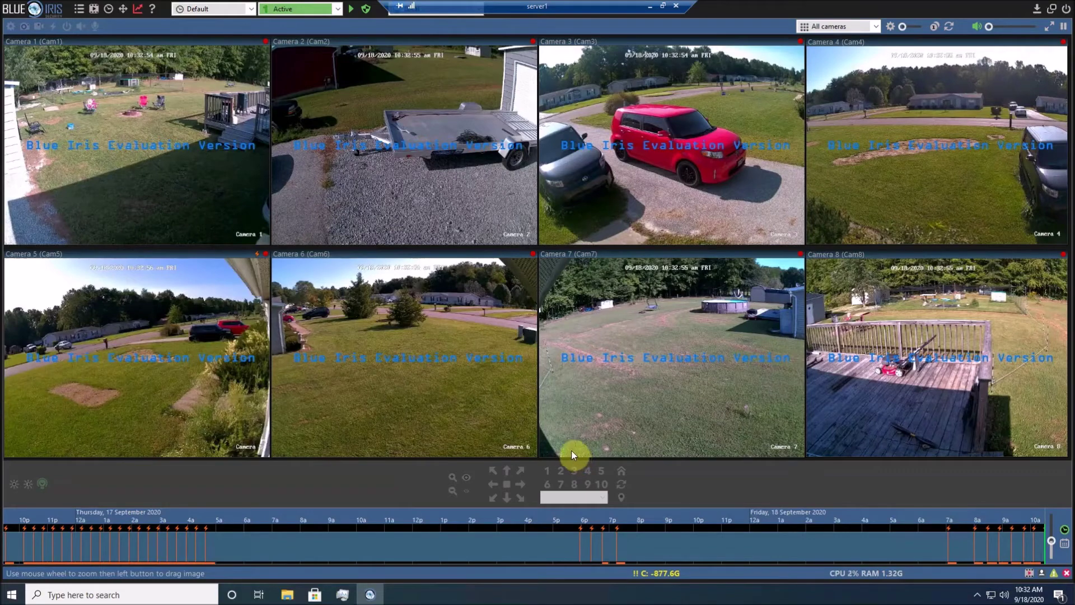
left_click(650, 6)
Step: Replay the 09:49:01 Camera 3 alert clip, zoom in and out, and pause it
left_click(74, 323)
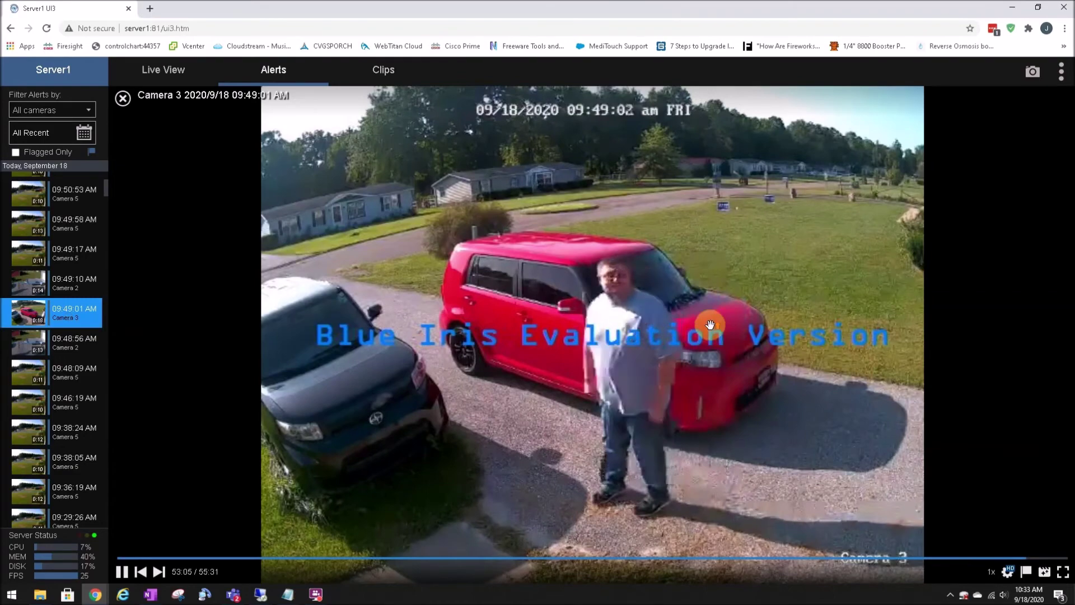
scroll(710, 324, "up", 3)
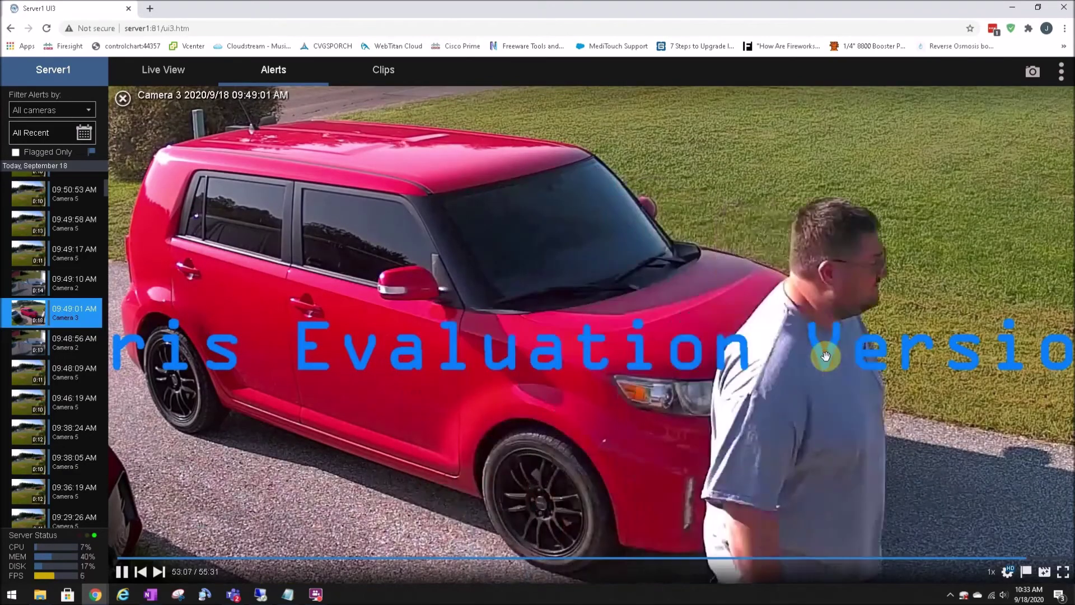
scroll(826, 357, "down", 3)
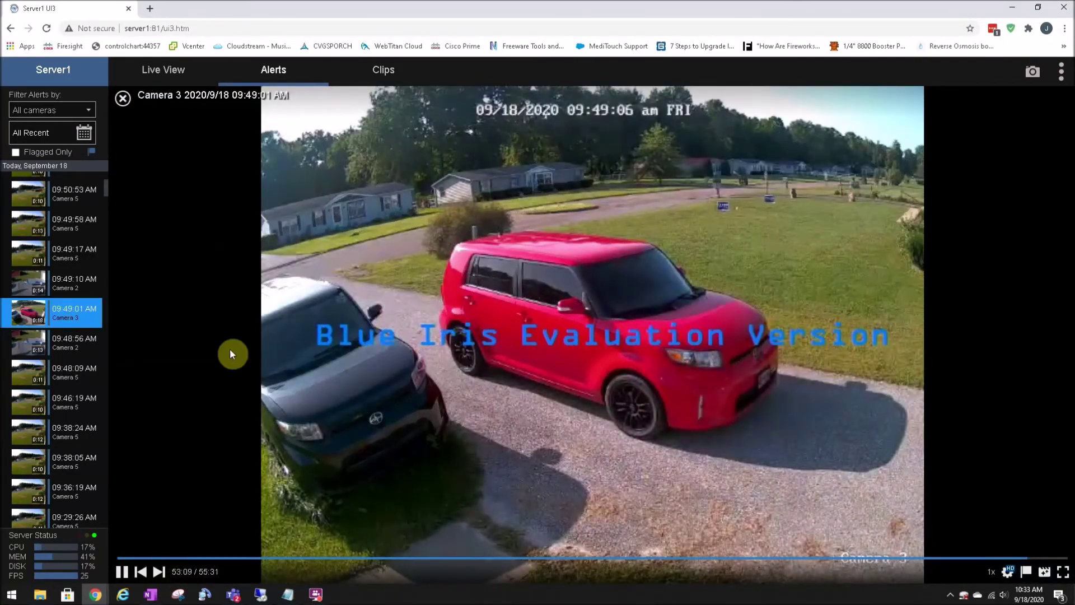
mouse_move(122, 342)
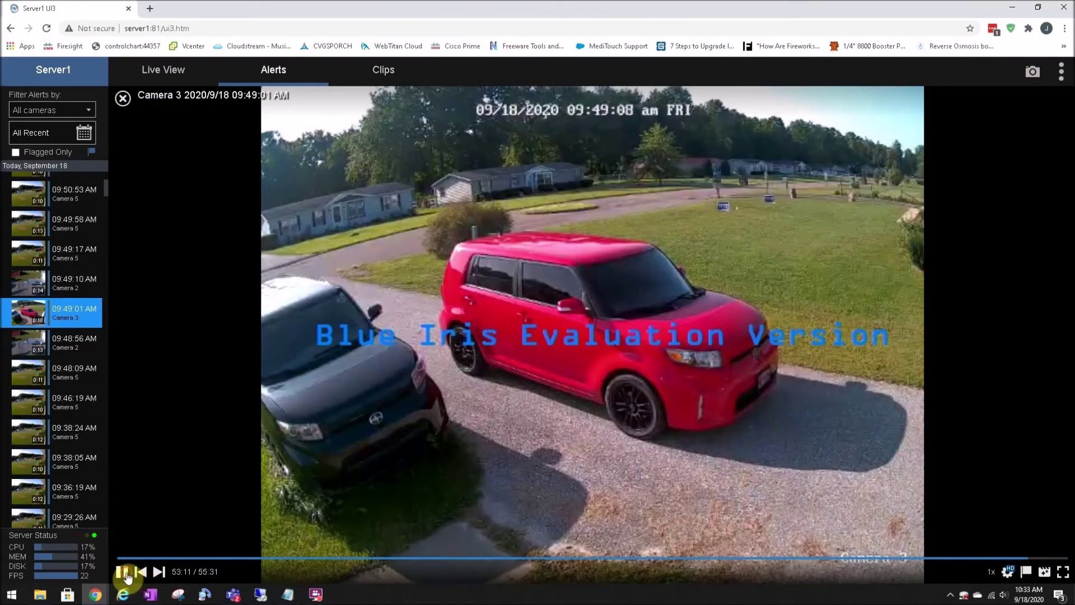
left_click(122, 571)
mouse_move(261, 594)
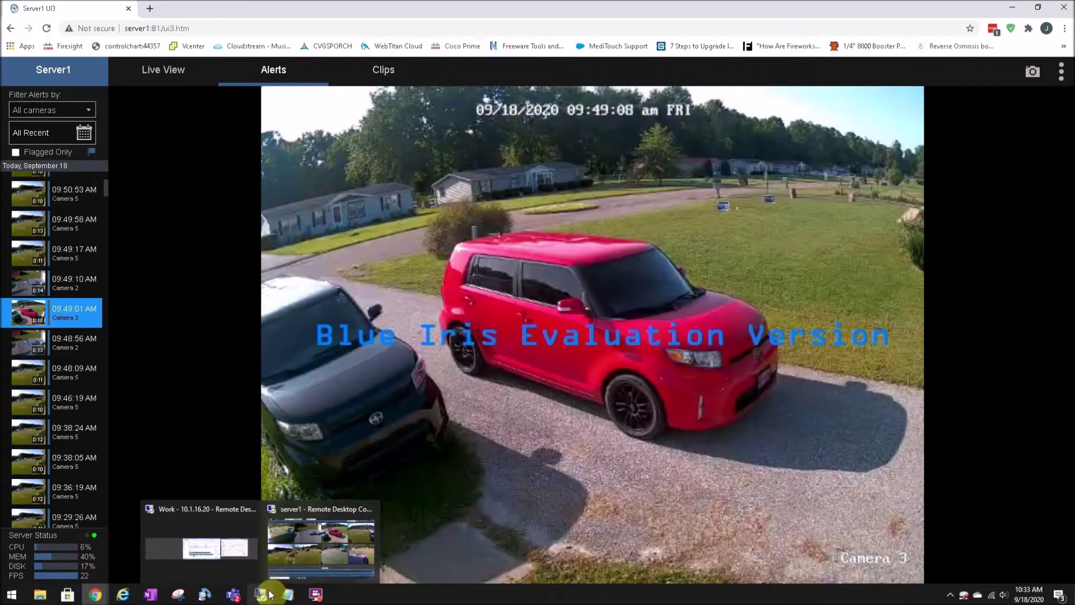
left_click(318, 539)
Step: In Camera 3's network configuration, choose ReoLink from the camera Make list
right_click(609, 132)
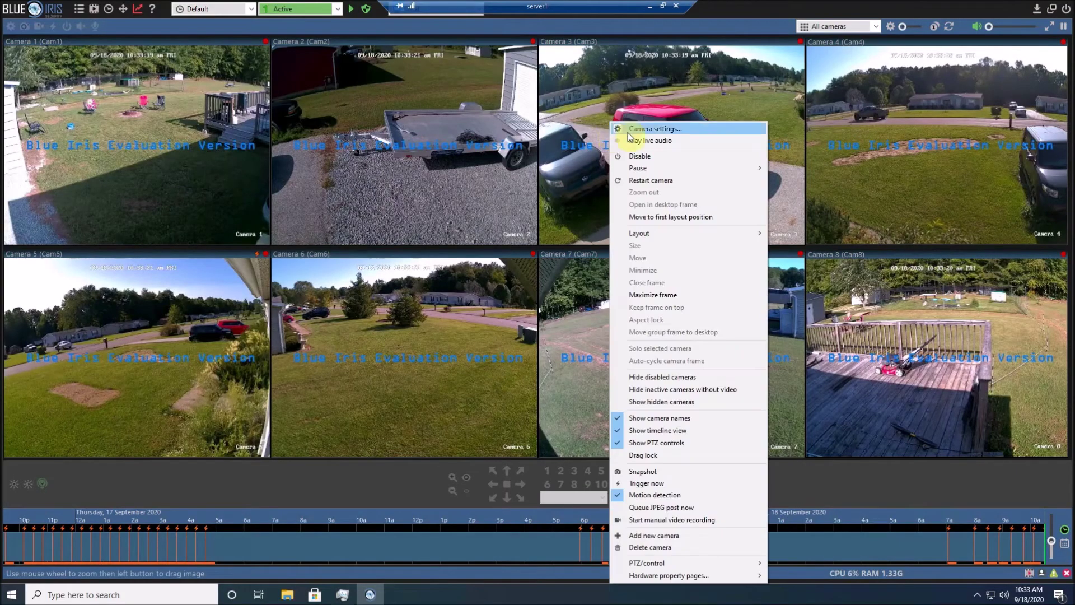
left_click(645, 131)
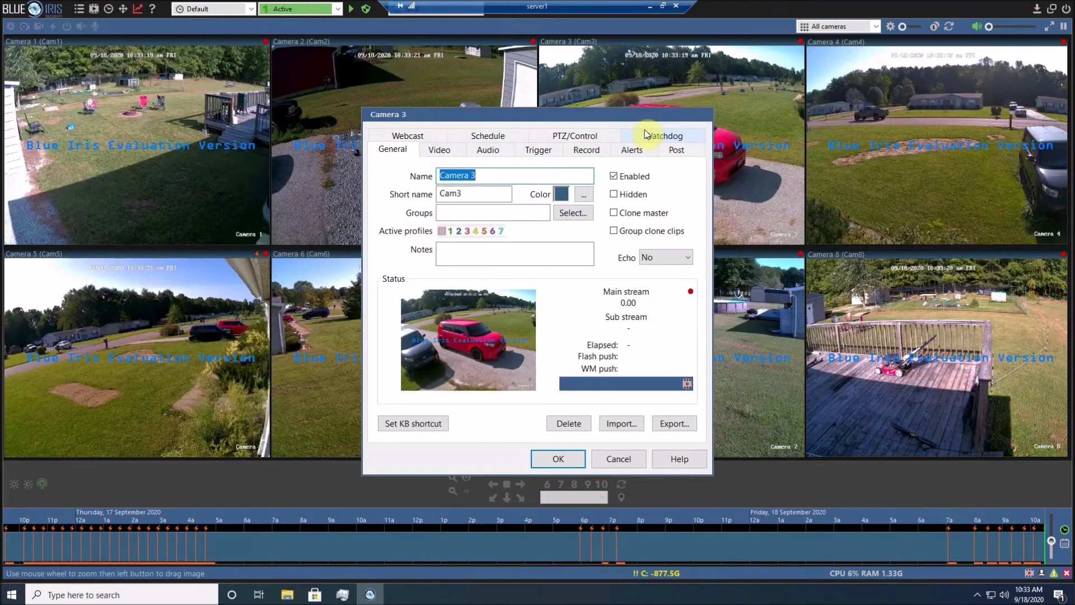
left_click(440, 150)
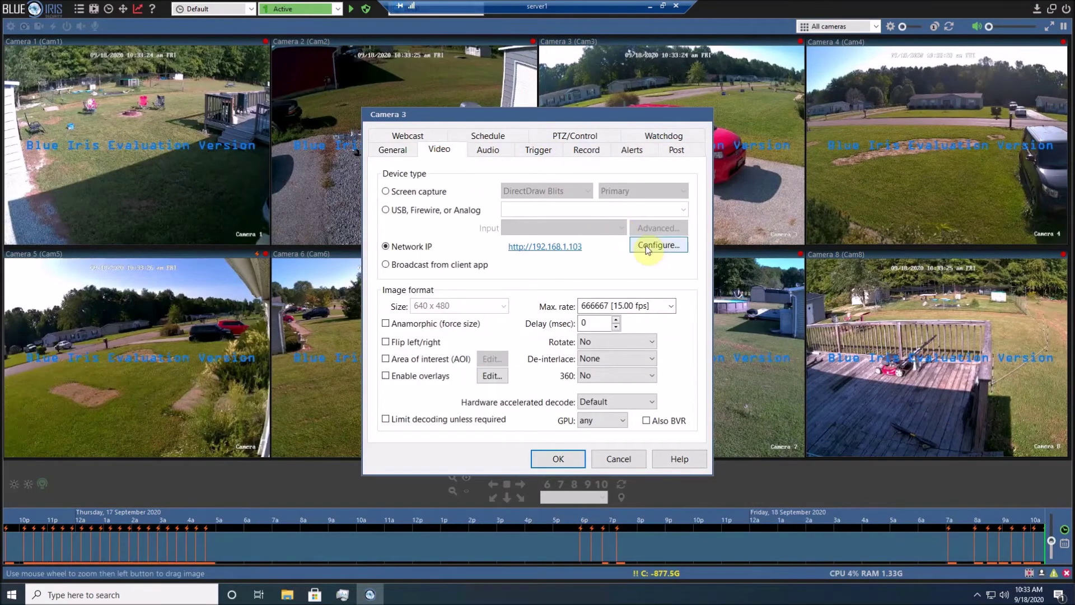
left_click(655, 247)
left_click(403, 226)
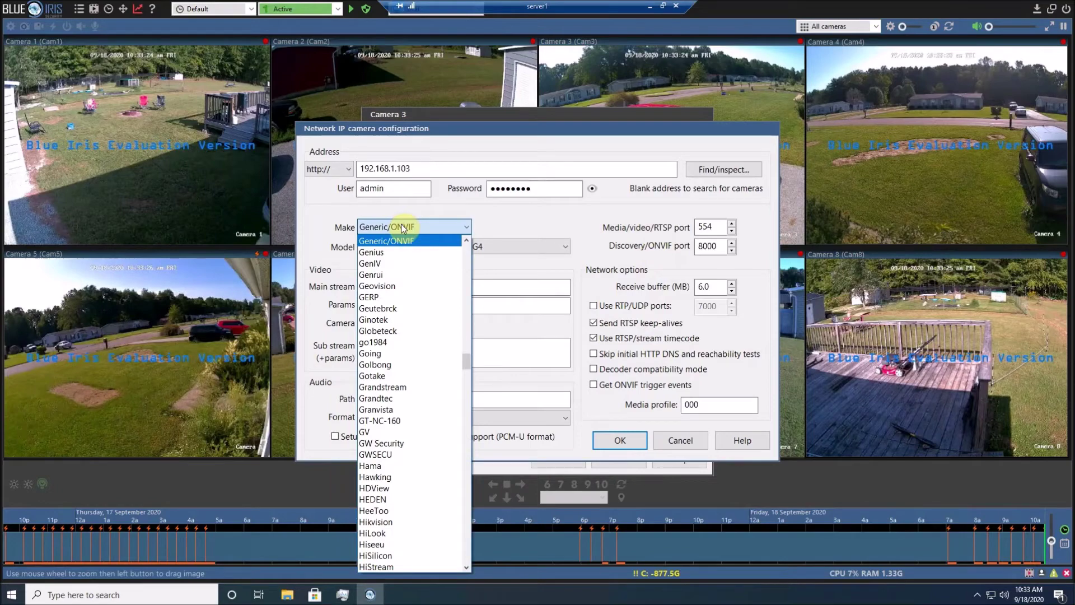
scroll(411, 350, "down", 10)
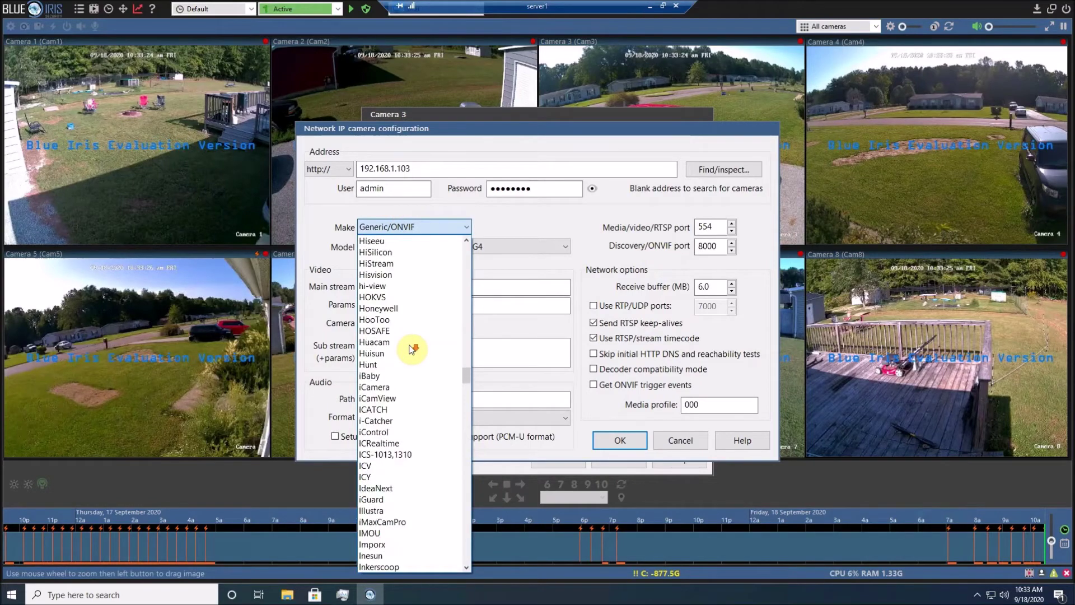
key("r")
scroll(411, 350, "down", 4)
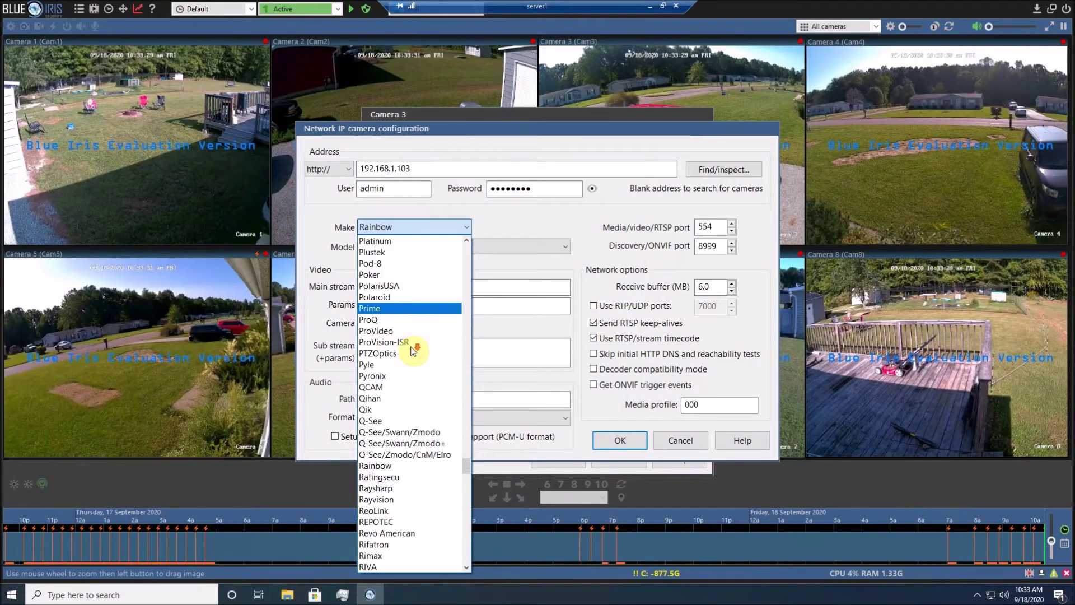
scroll(413, 354, "down", 5)
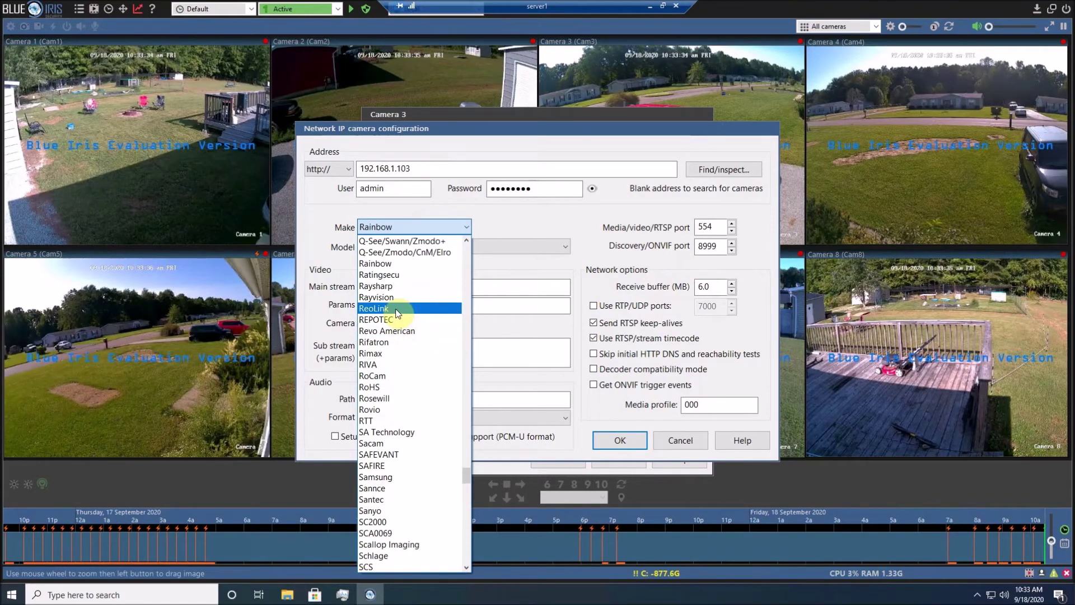
left_click(396, 310)
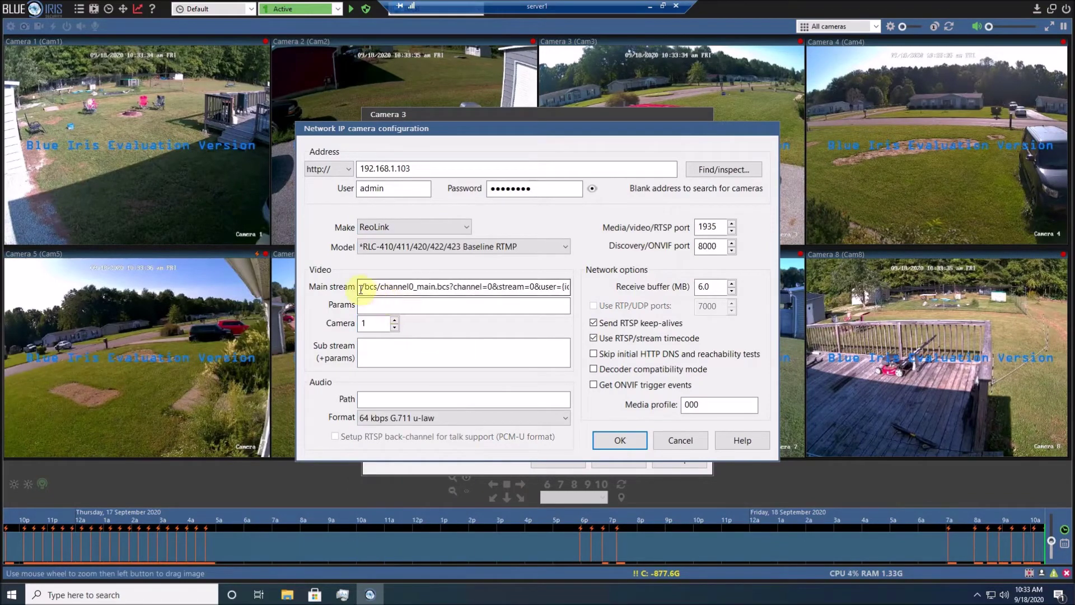
Step: Copy the main stream path into Sub stream as /bcs/channel0_sub.bcs and save Camera 3's settings
left_click_drag(360, 286, 583, 282)
key("ctrl+c")
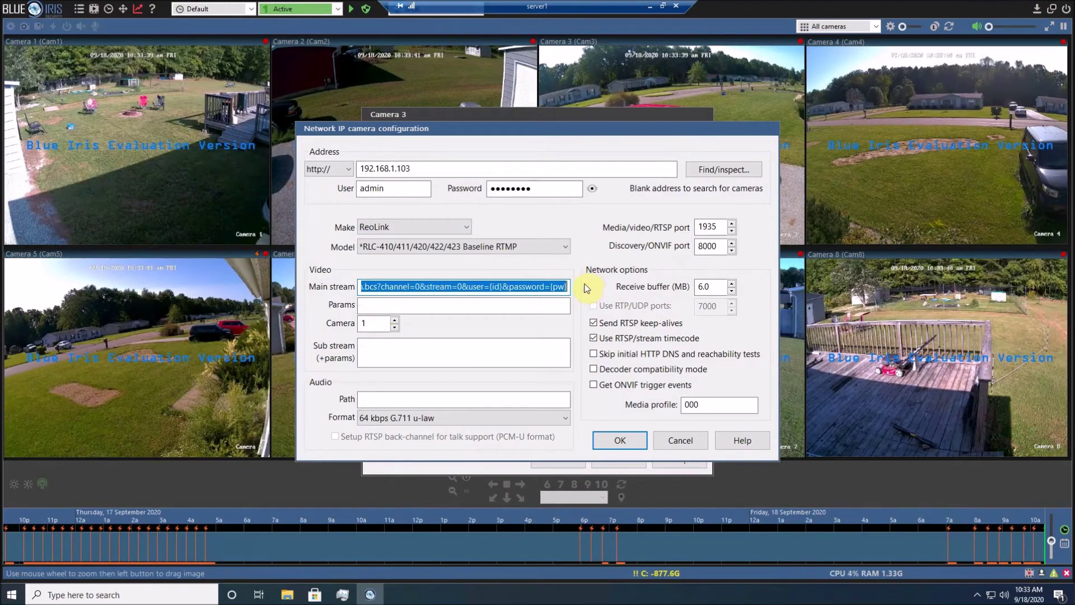
left_click(409, 348)
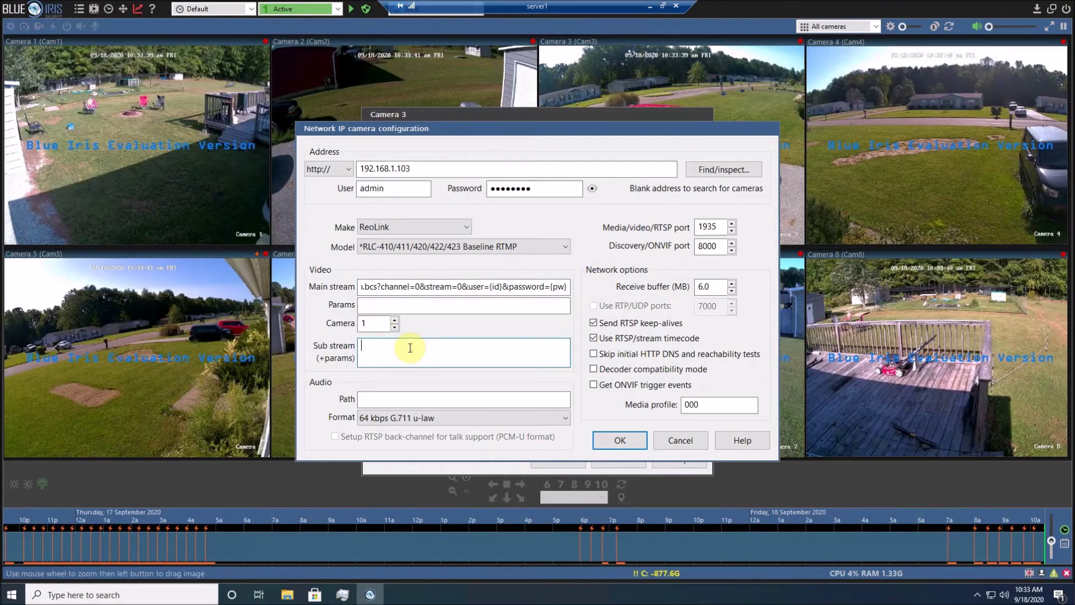
key("ctrl+v")
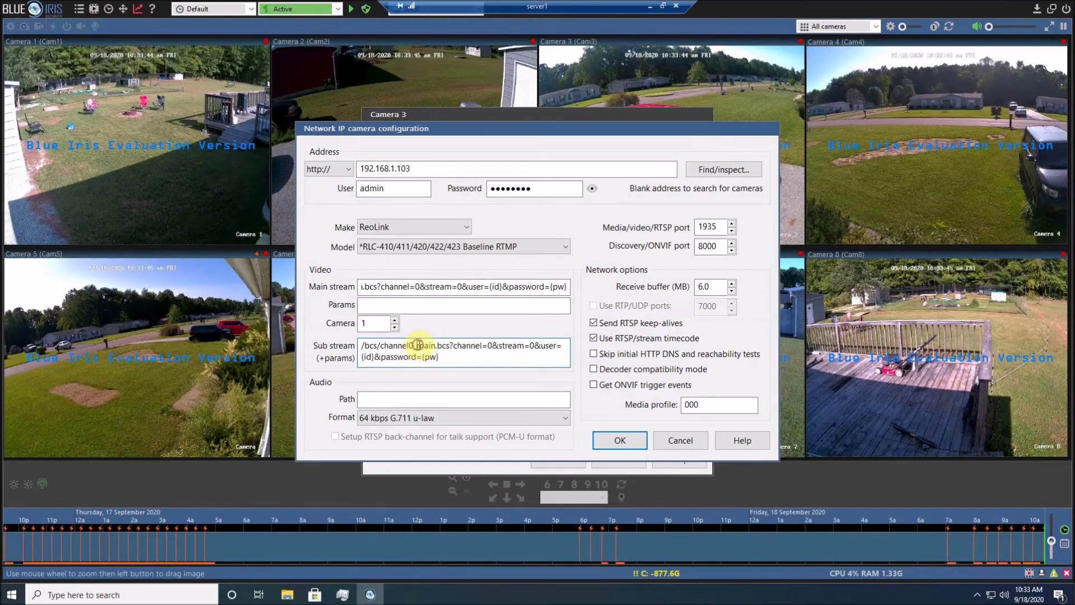
left_click_drag(417, 347, 436, 347)
type("sub")
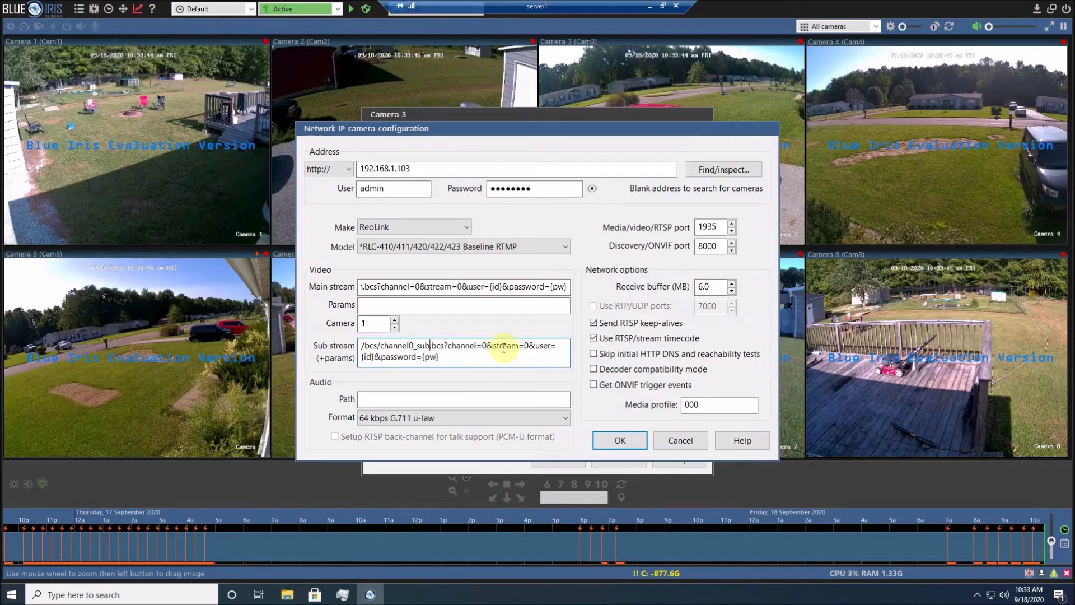
left_click(621, 440)
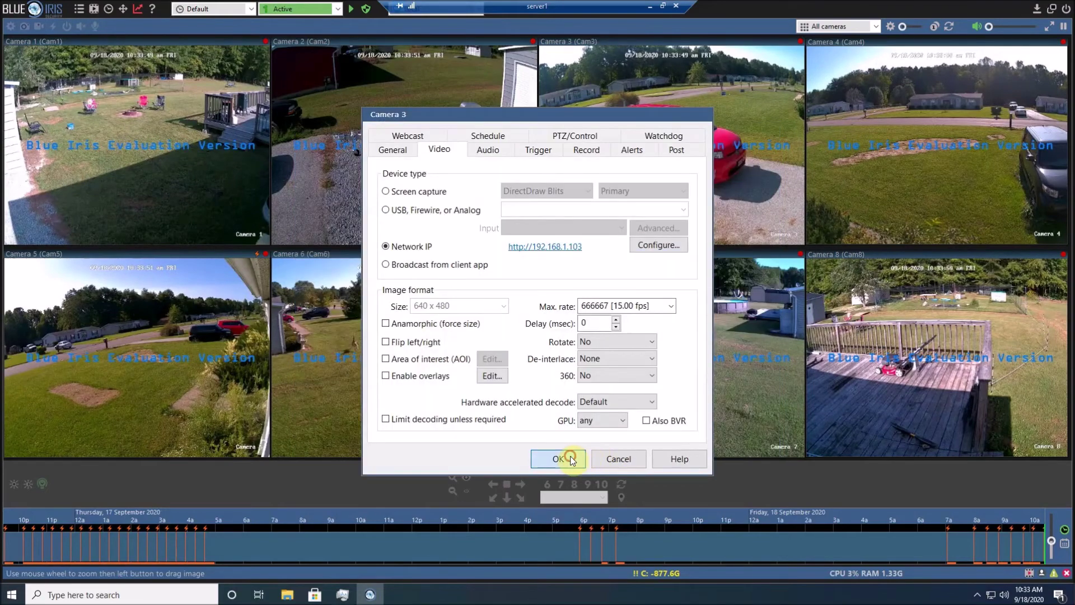
left_click(566, 456)
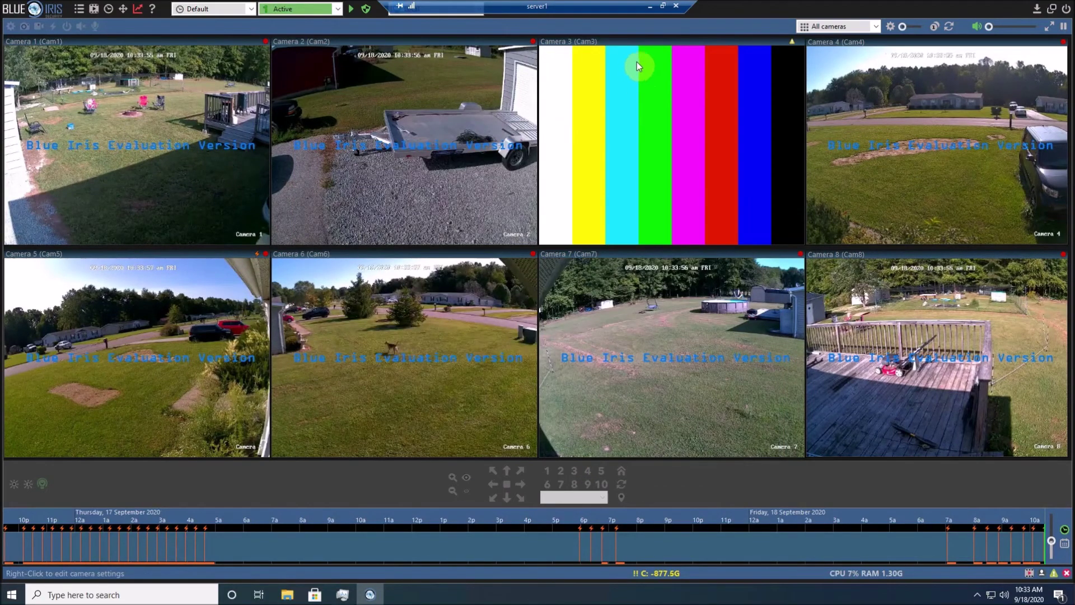
Step: Back in UI3, play the 09:57:29 Camera 3 alert clip and pause it partway through
left_click(649, 12)
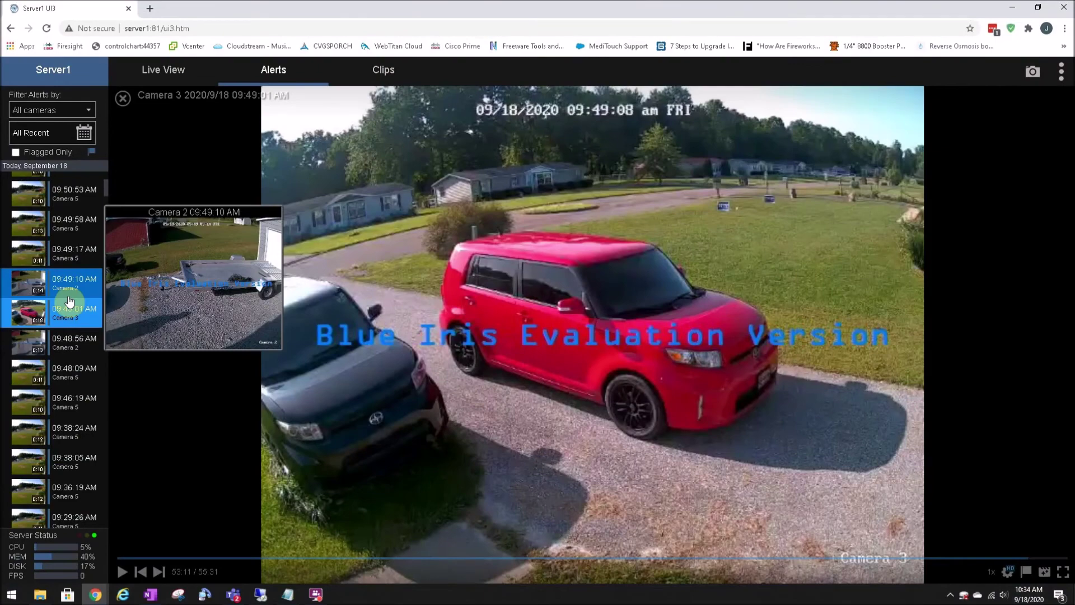
scroll(69, 302, "up", 4)
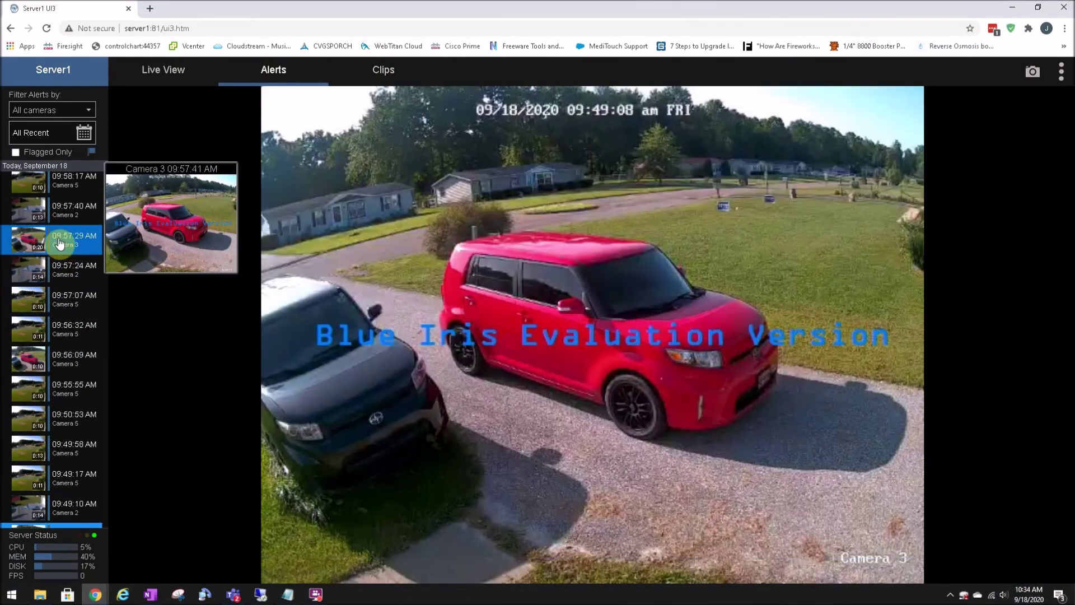
left_click(58, 242)
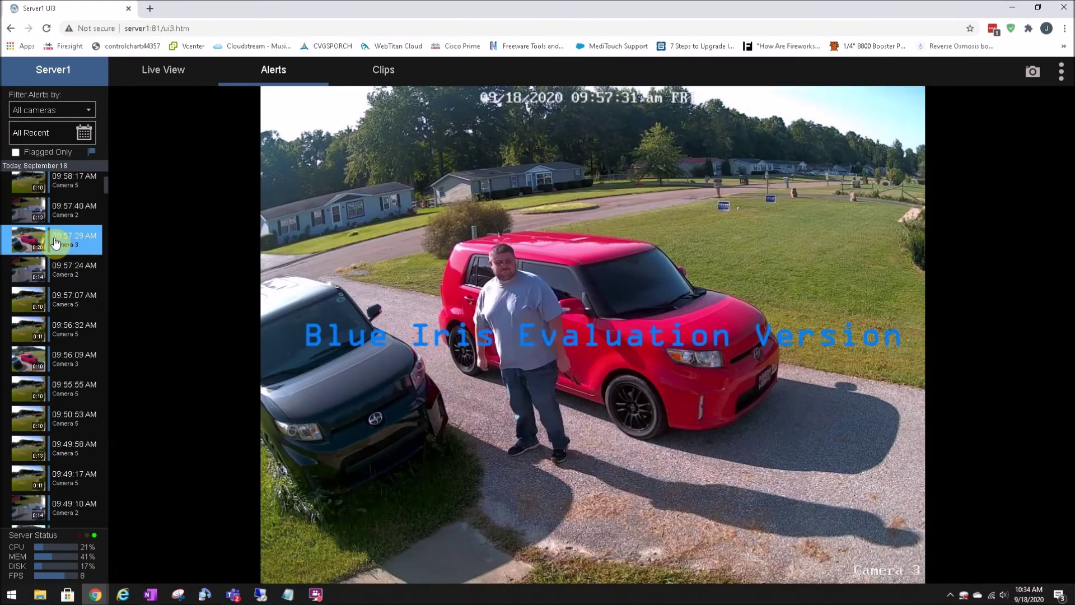
mouse_move(633, 391)
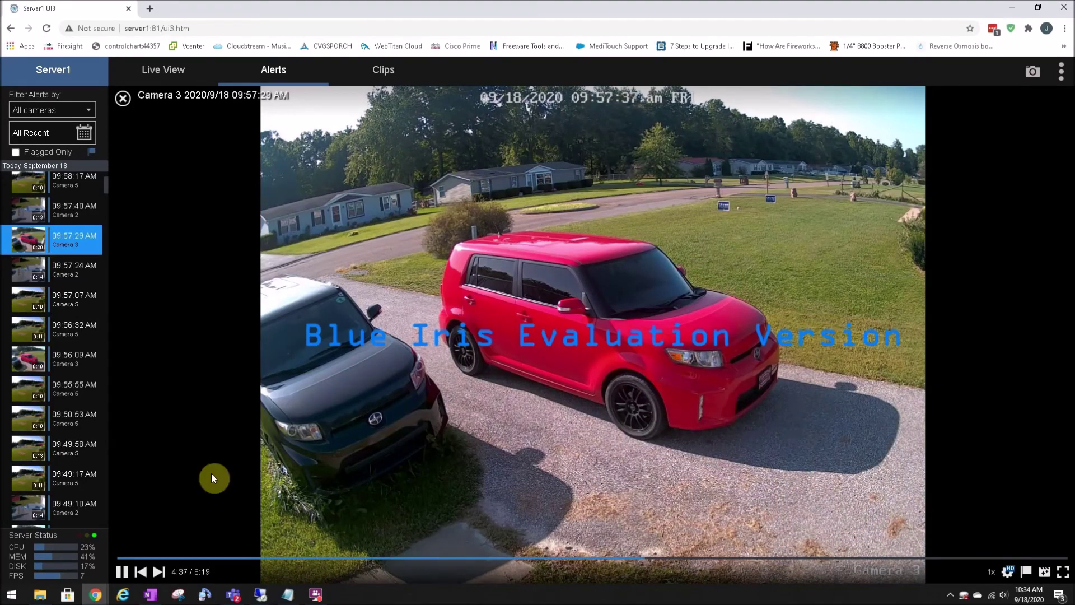
mouse_move(118, 571)
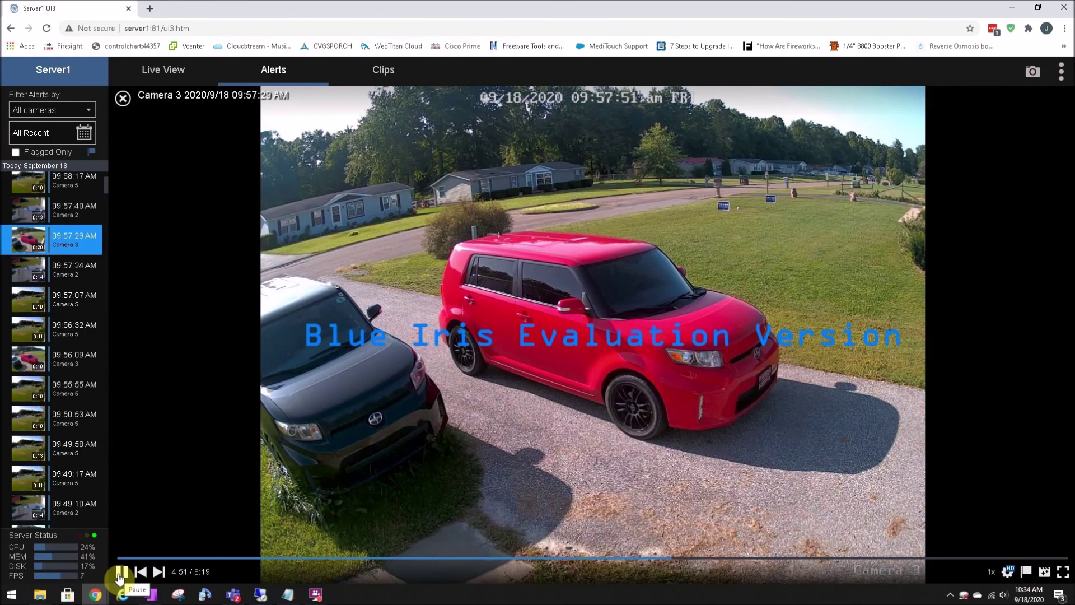
left_click(119, 572)
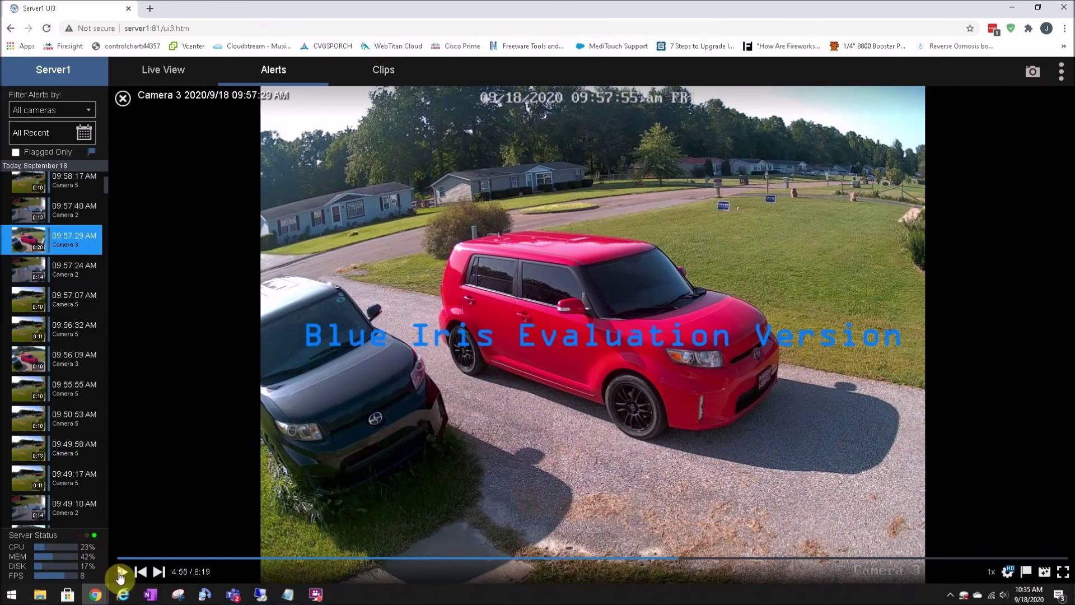